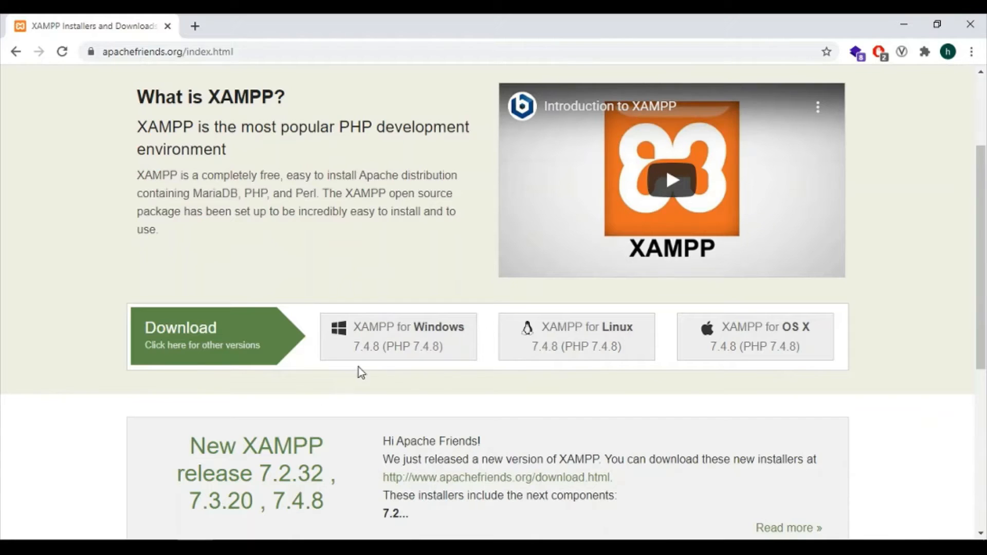
Download the XAMPP for Windows installer from Apache Friends and run the .exe
click(421, 346)
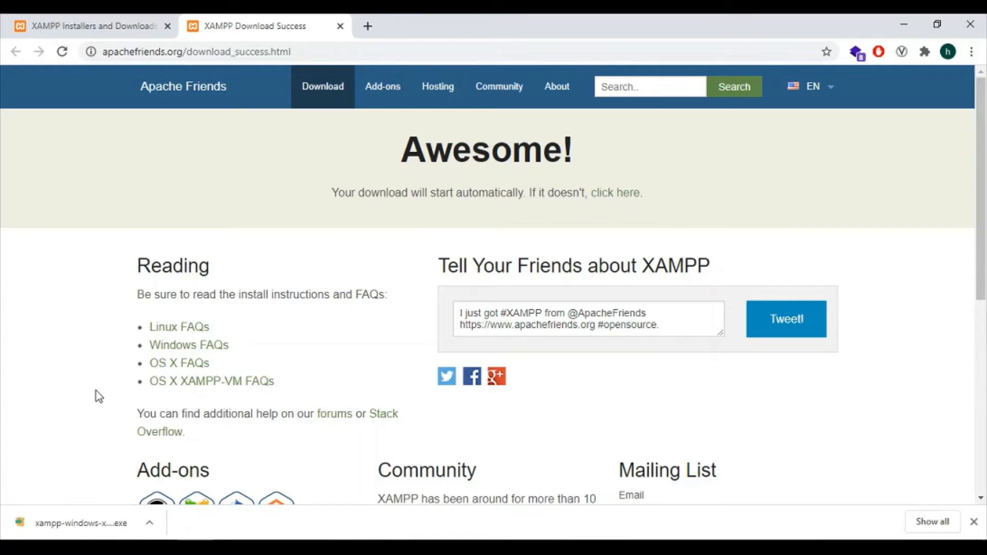
click(82, 523)
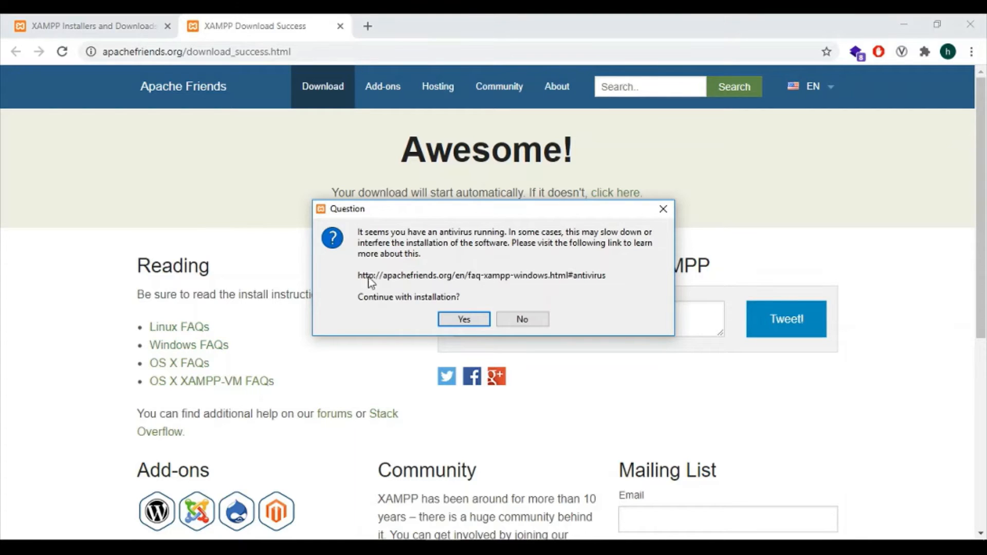
Accept the warnings and install XAMPP to C:\xampp with default components and English
click(464, 328)
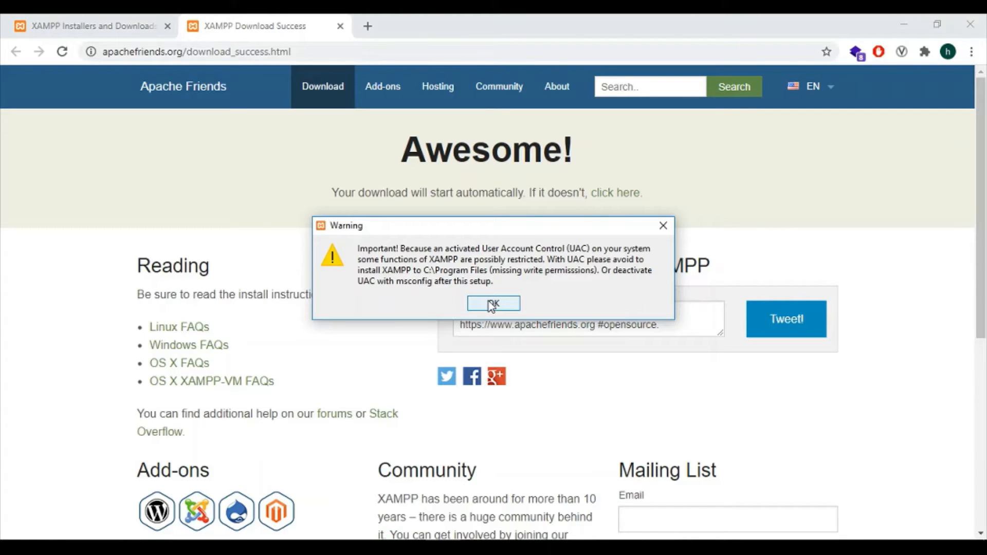
click(491, 305)
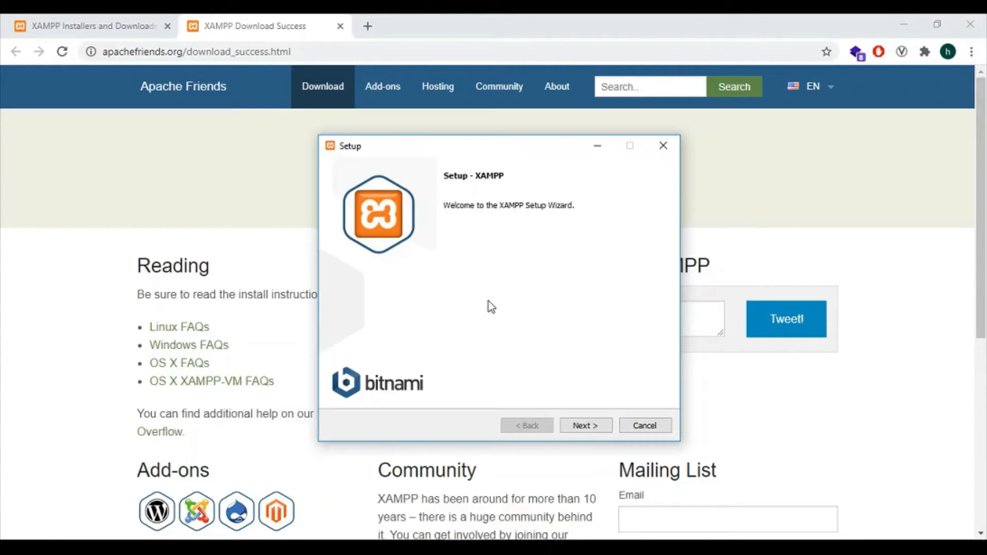
click(582, 427)
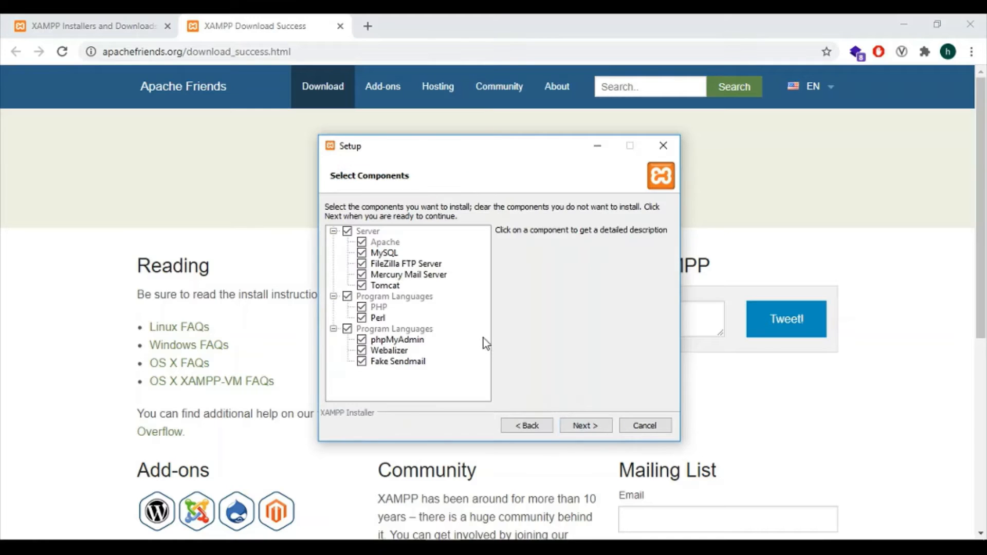
click(584, 429)
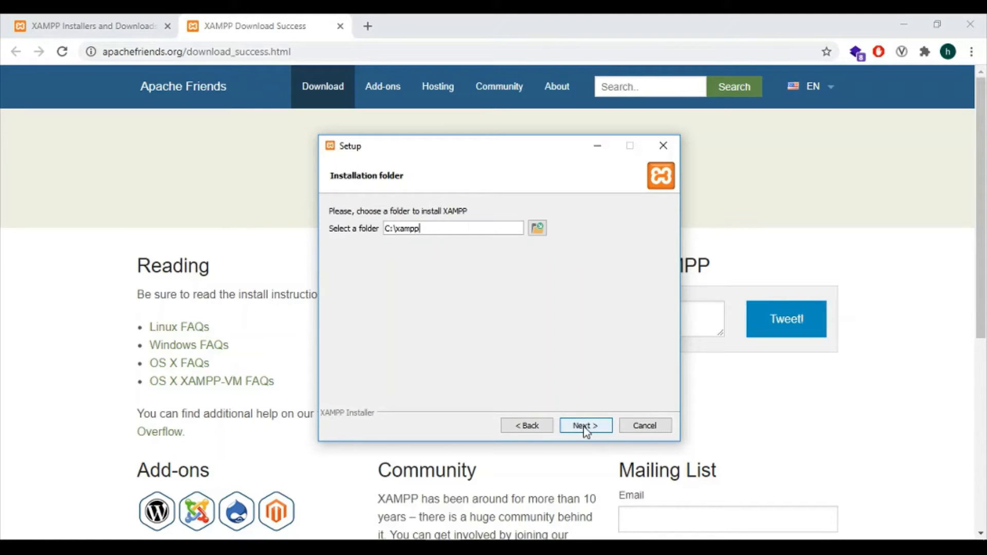
click(591, 426)
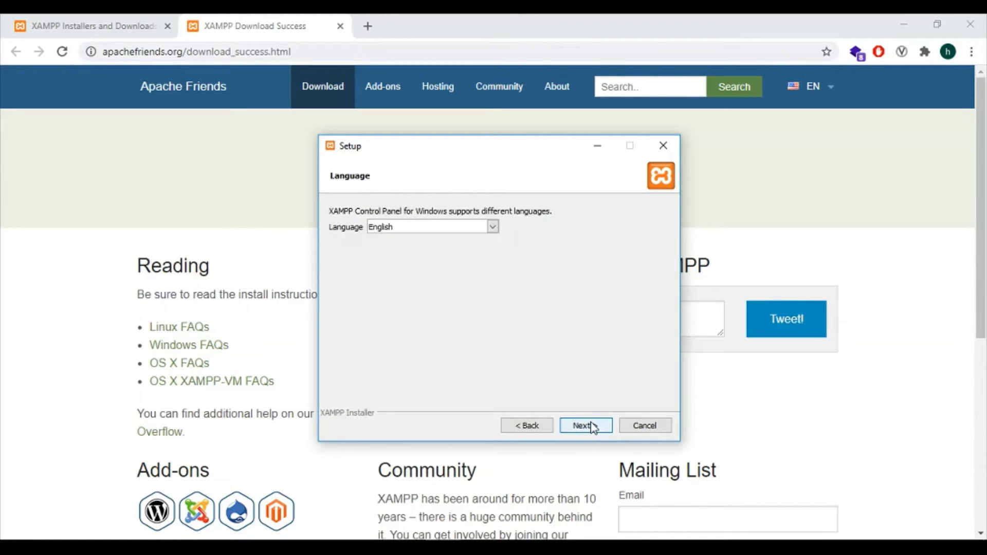
click(589, 429)
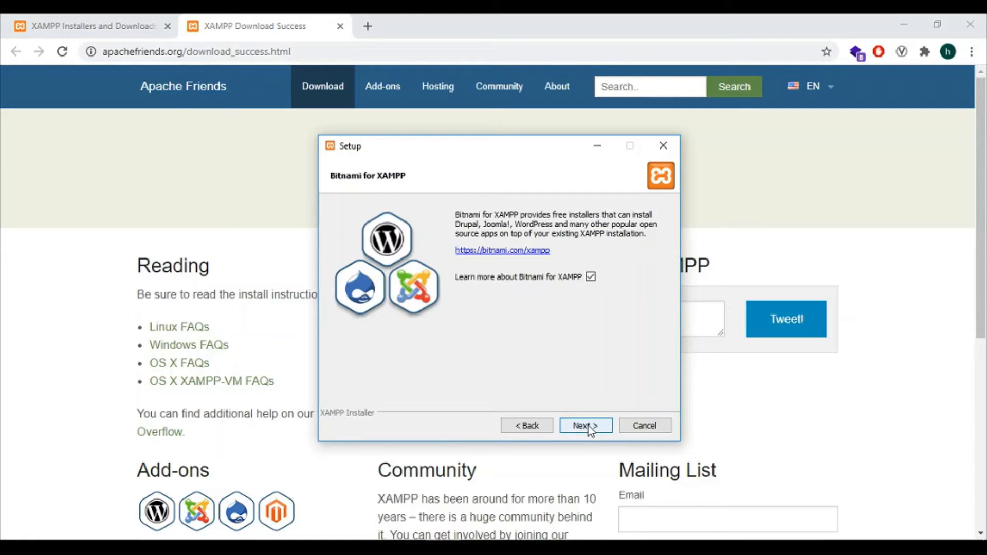
click(590, 429)
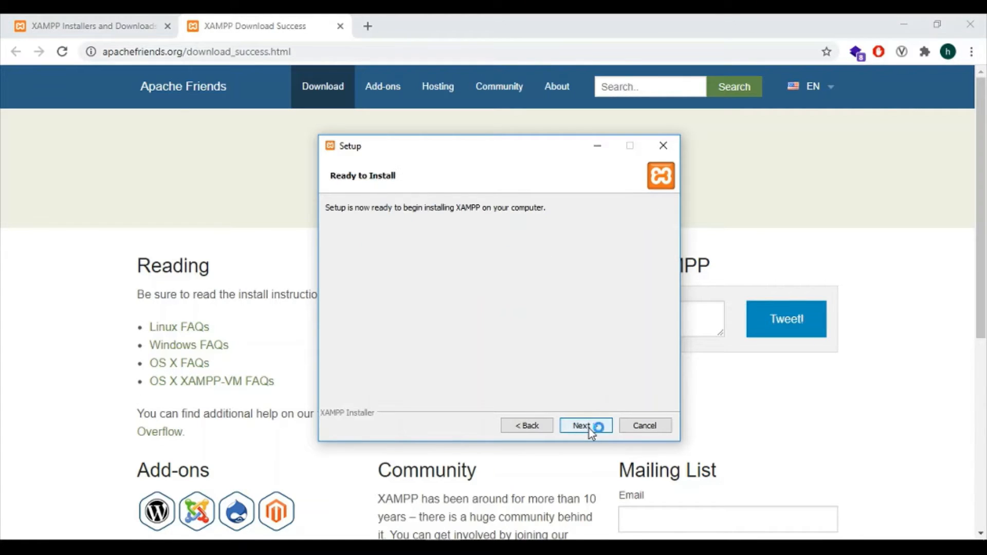
click(590, 429)
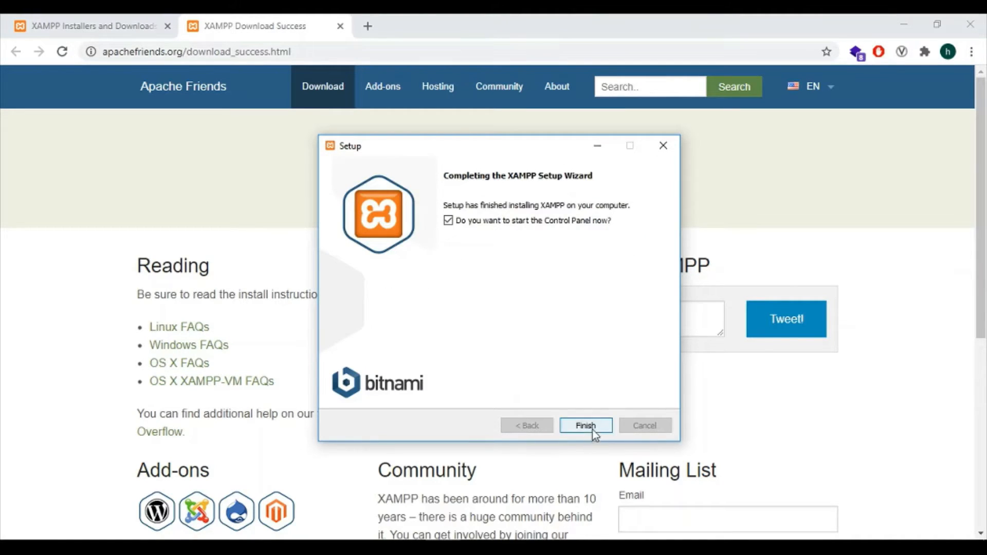
click(587, 426)
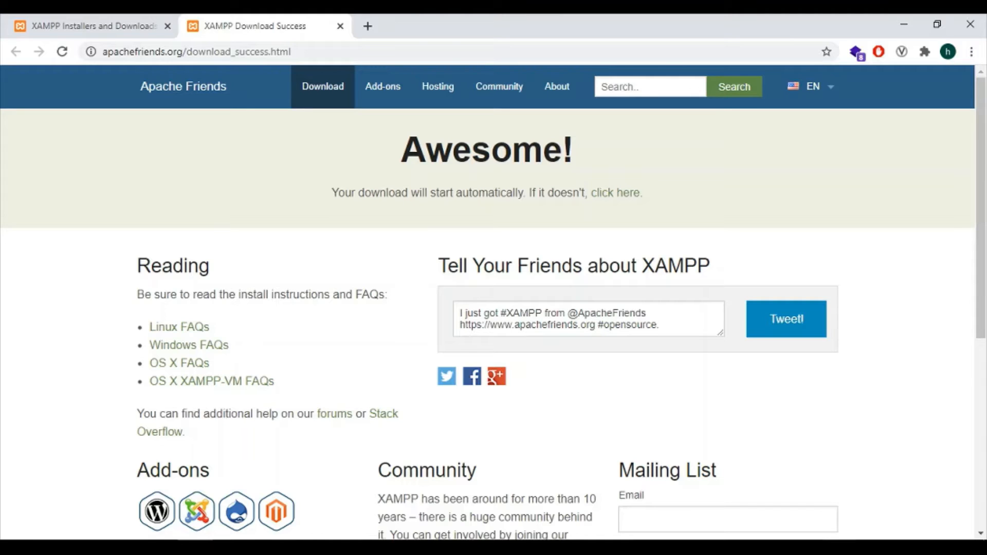
Open the XAMPP Control Panel from the system tray and centre it on screen
click(850, 548)
double_click(850, 525)
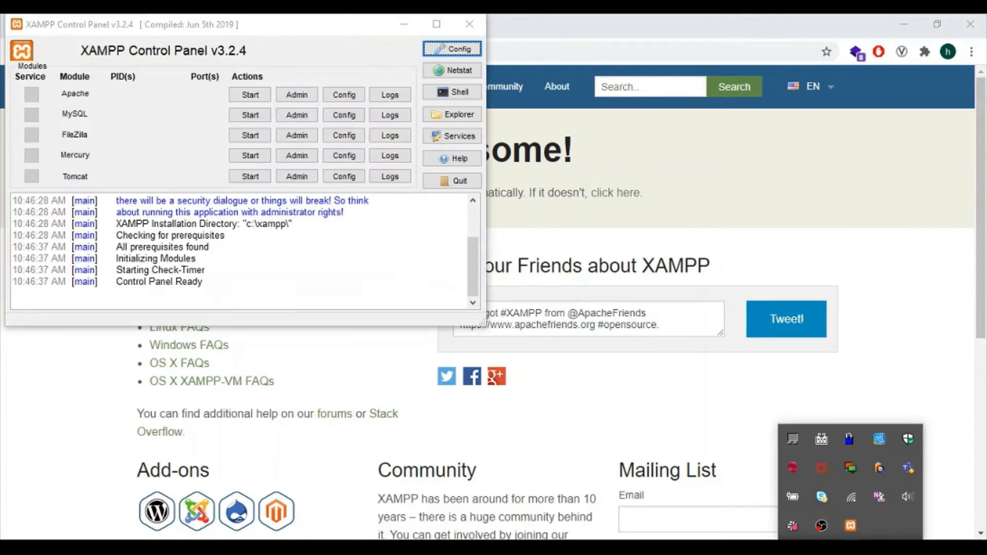
click(379, 243)
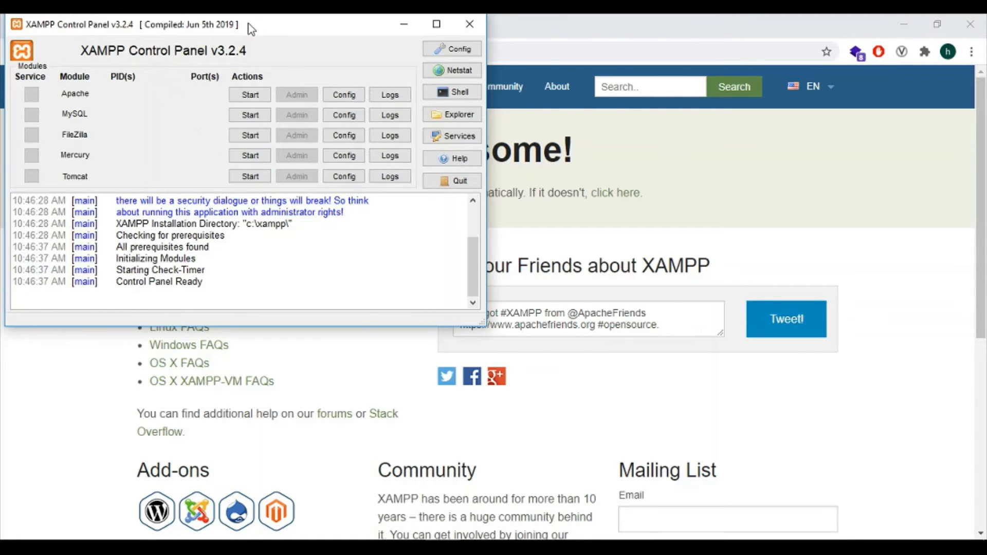
drag(247, 24, 445, 82)
Start Apache and MySQL, then open MySQL's admin page in the browser
click(445, 152)
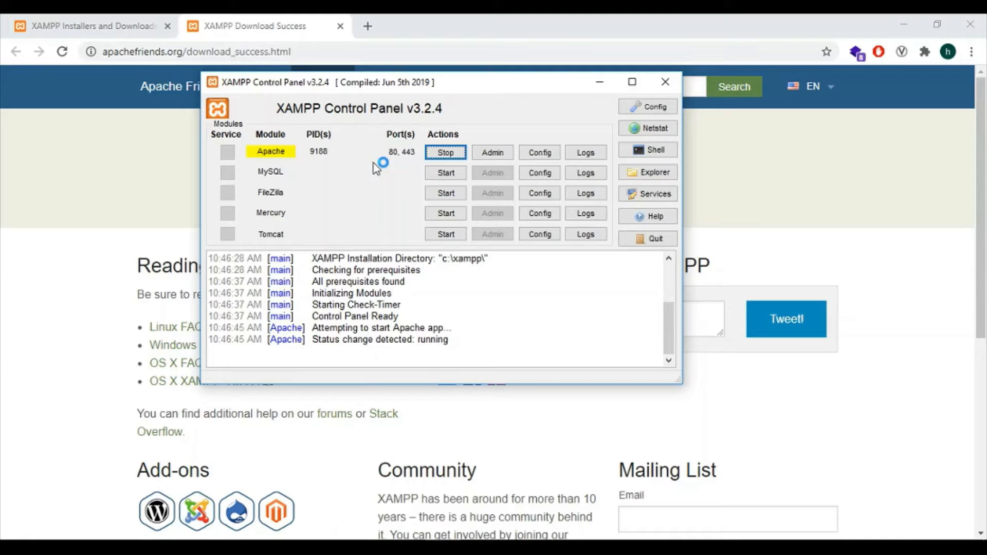
click(437, 176)
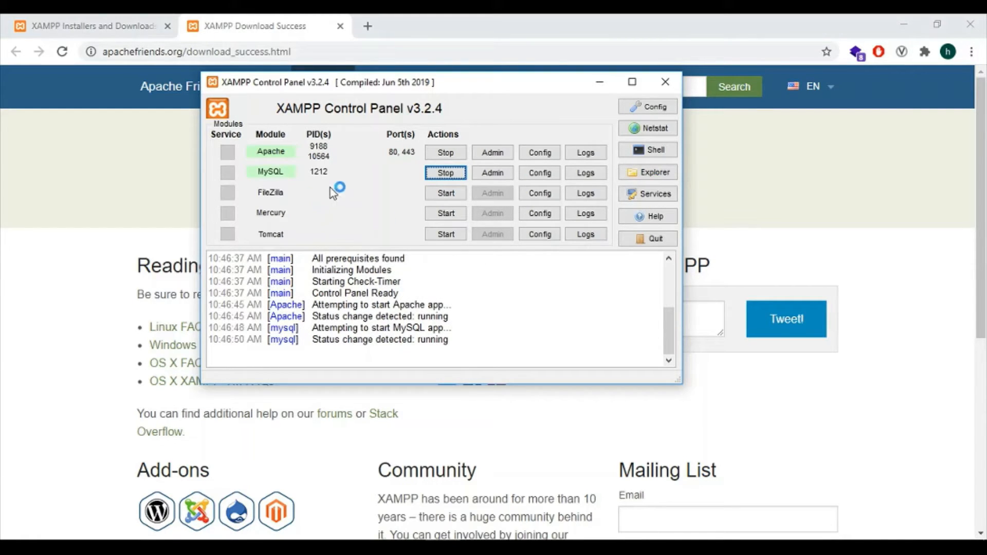
click(495, 175)
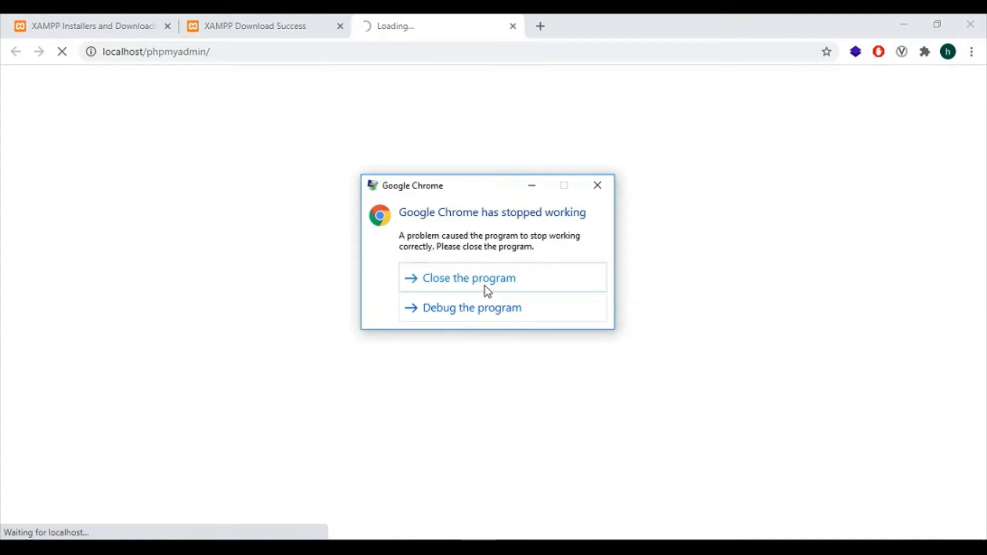
Close the Chrome crash dialog and reload the localhost/phpmyadmin page
click(486, 286)
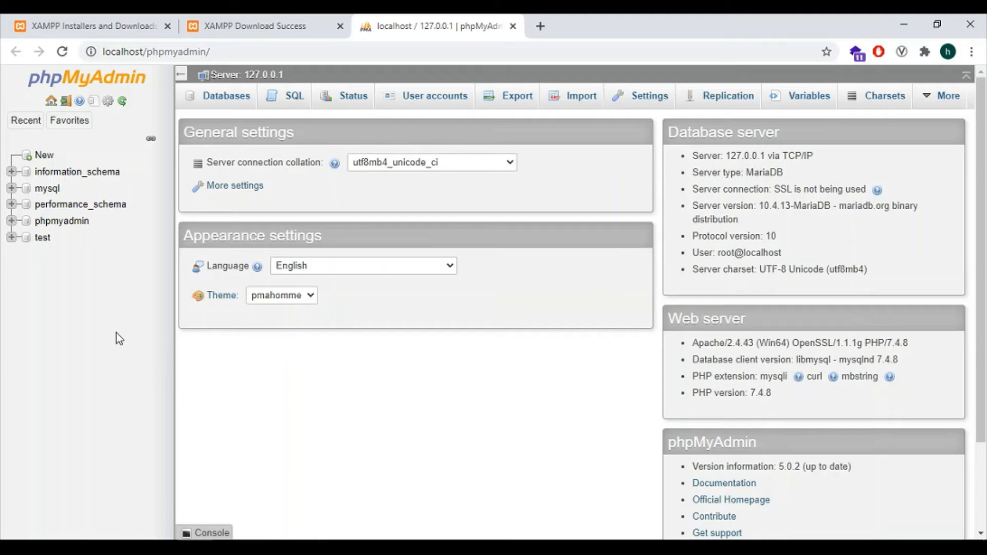
scroll(252, 359, down, 2)
scroll(252, 359, up, 2)
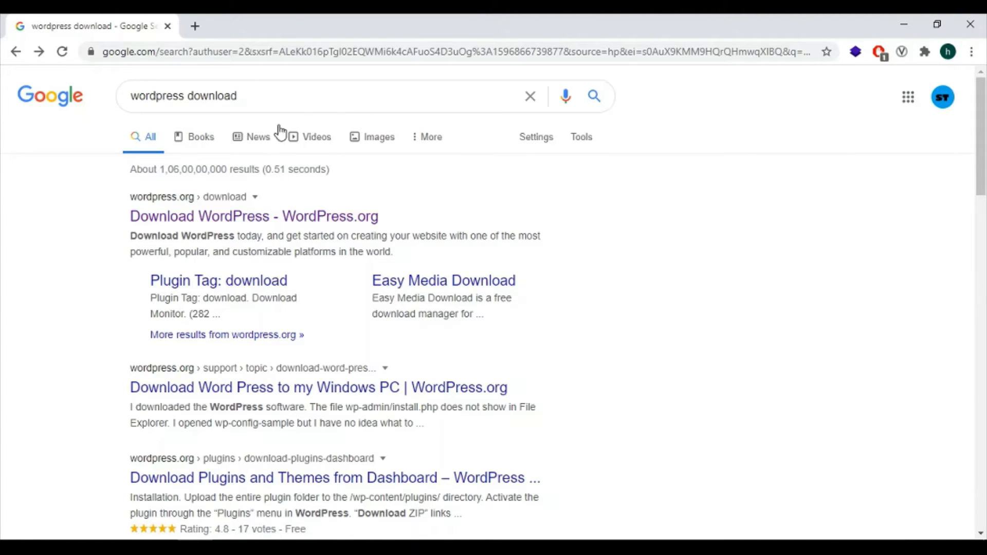
Open the official Download WordPress page on WordPress.org from the search results
click(352, 102)
click(784, 230)
click(214, 218)
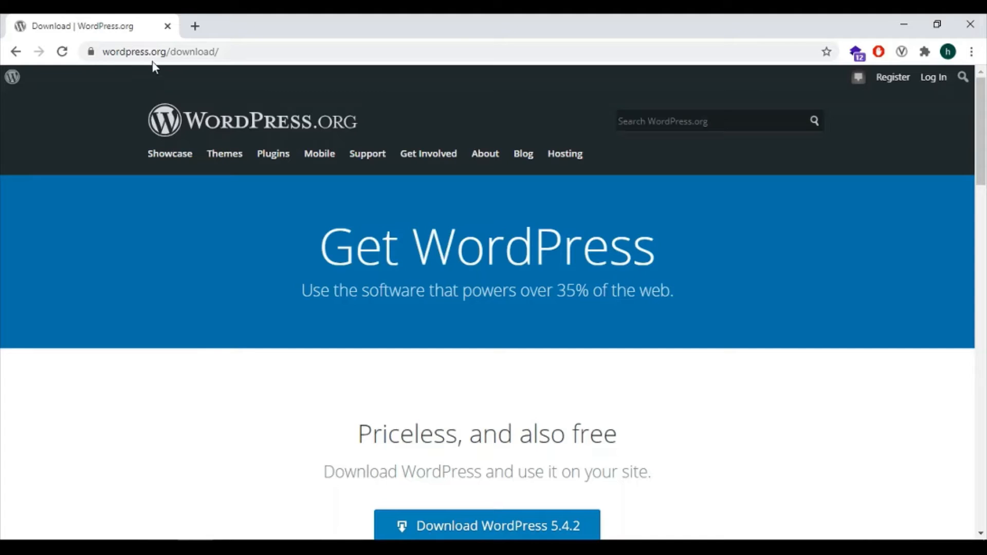
drag(166, 52, 93, 55)
click(239, 243)
scroll(438, 329, down, 1)
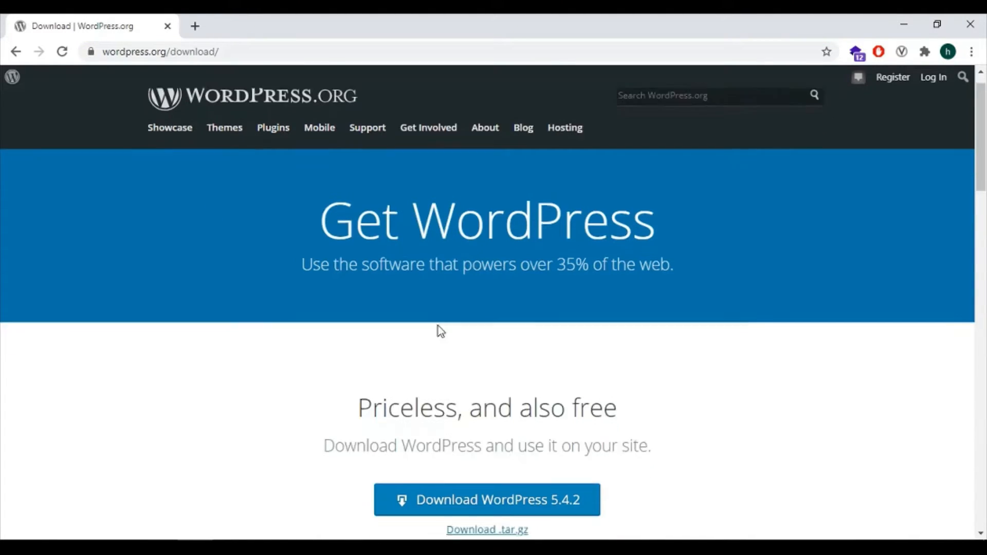
scroll(309, 319, up, 1)
scroll(216, 232, down, 2)
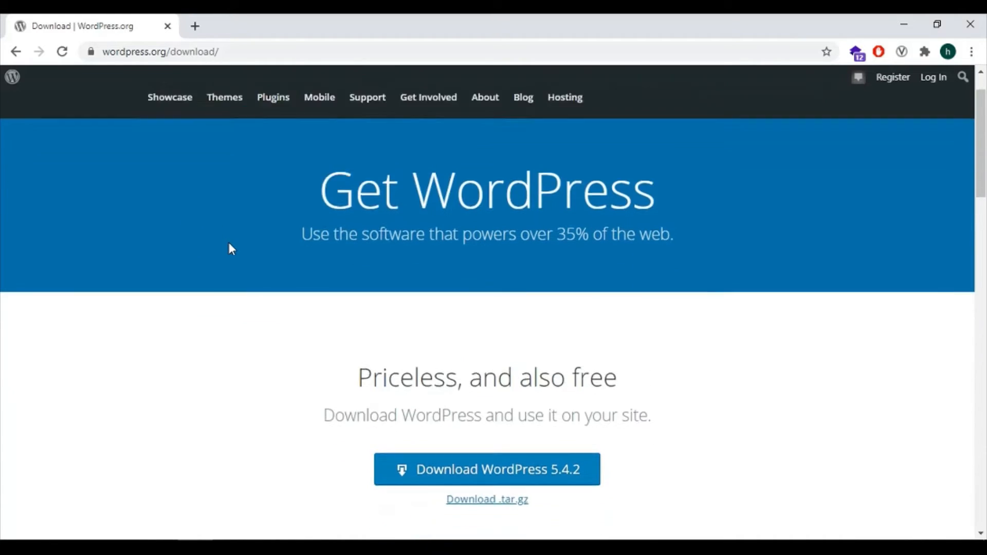
scroll(214, 216, up, 2)
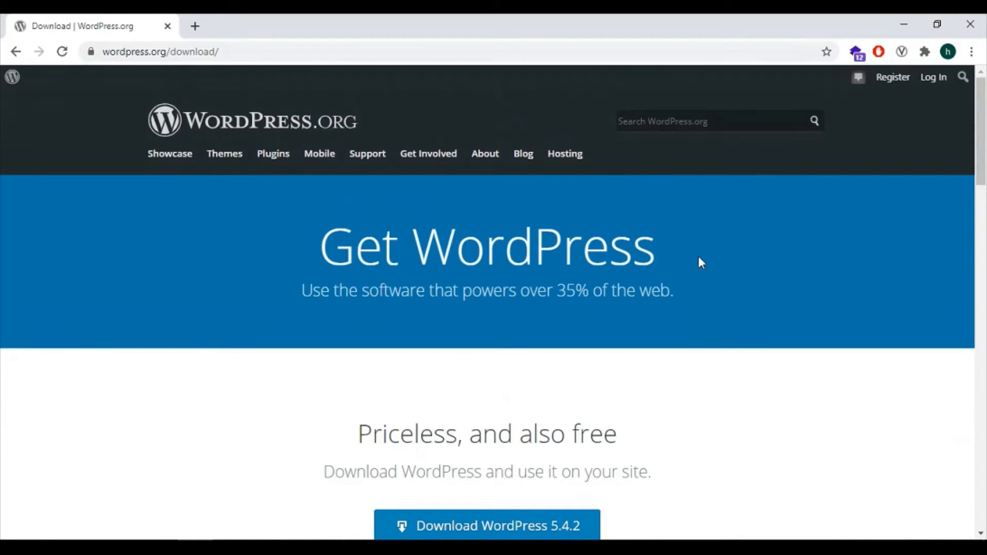
scroll(754, 265, down, 3)
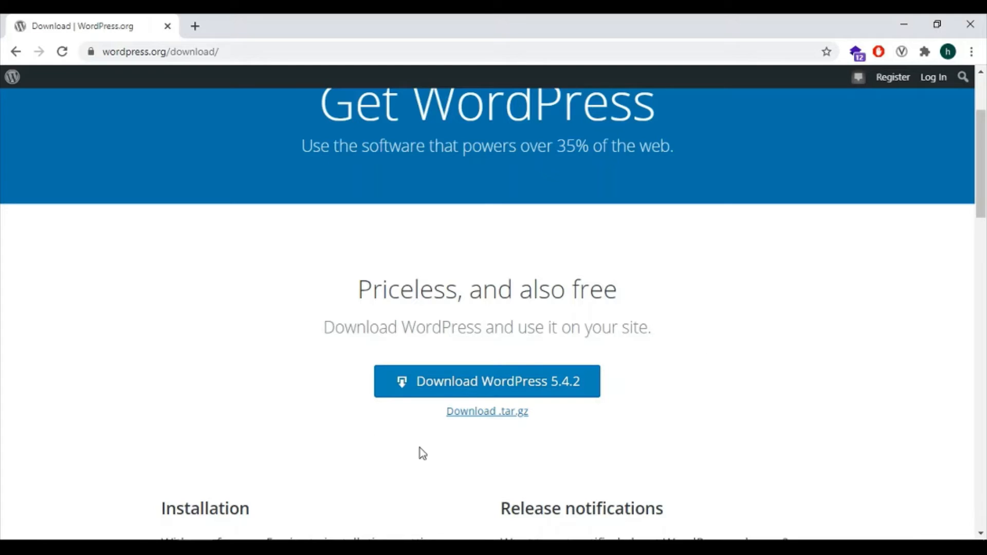
Download the WordPress 5.4.2 zip and close the Hooray thank-you message
click(538, 383)
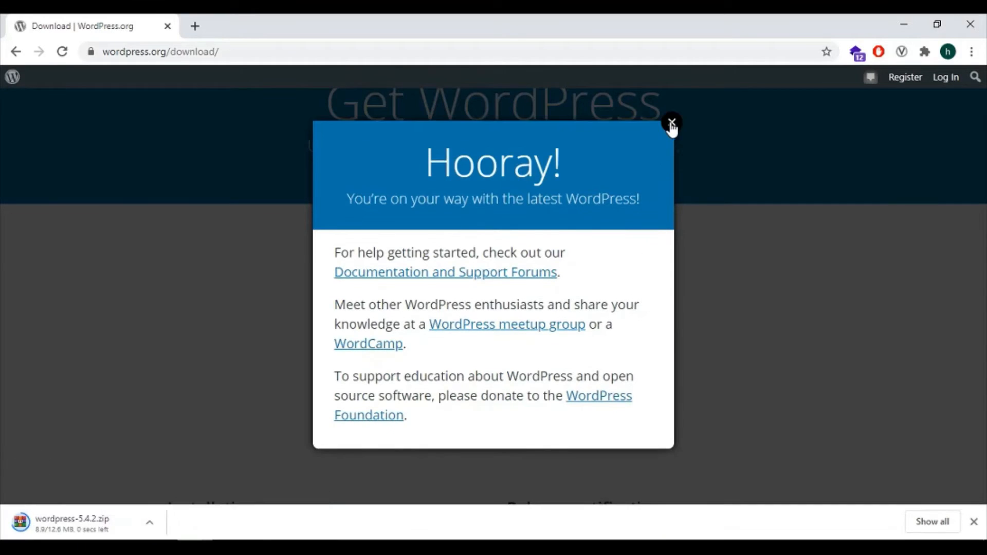
click(672, 140)
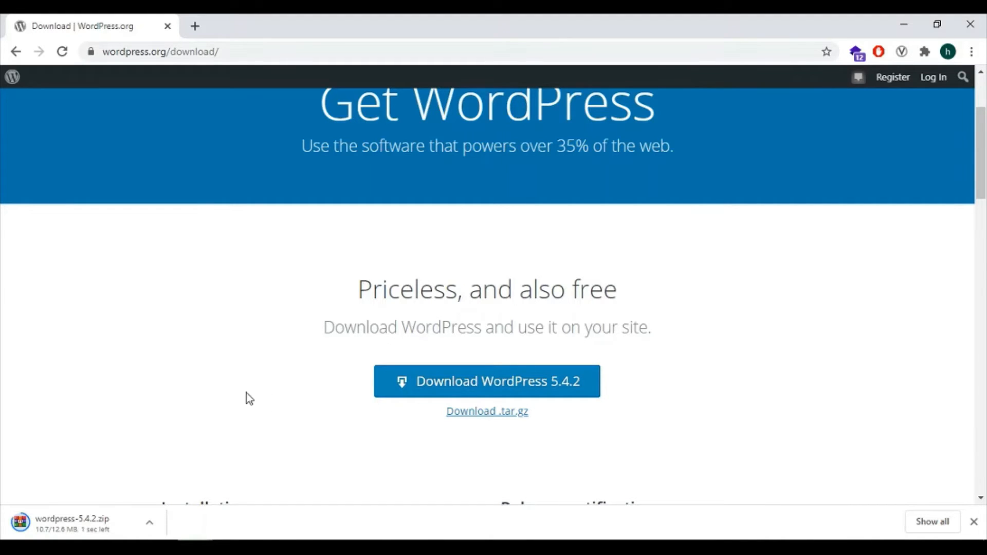
click(150, 523)
Extract wordpress-5.4.2.zip into the Data folder with Extract Here
click(187, 473)
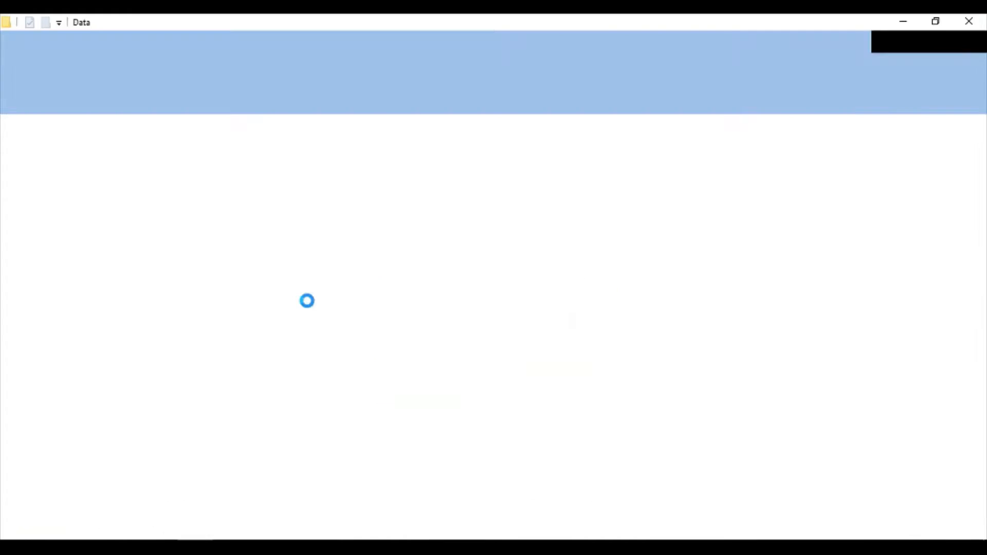
click(109, 243)
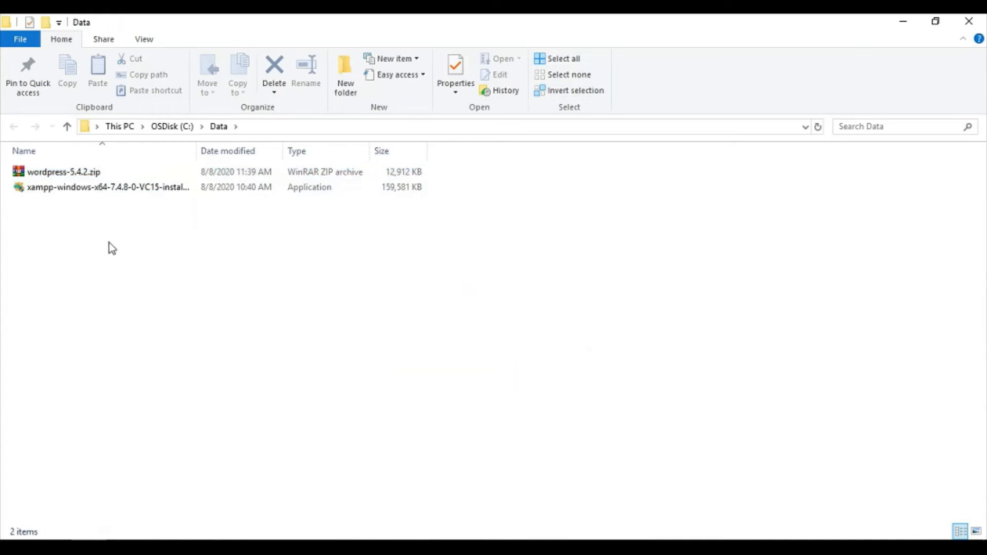
click(71, 174)
right_click(64, 172)
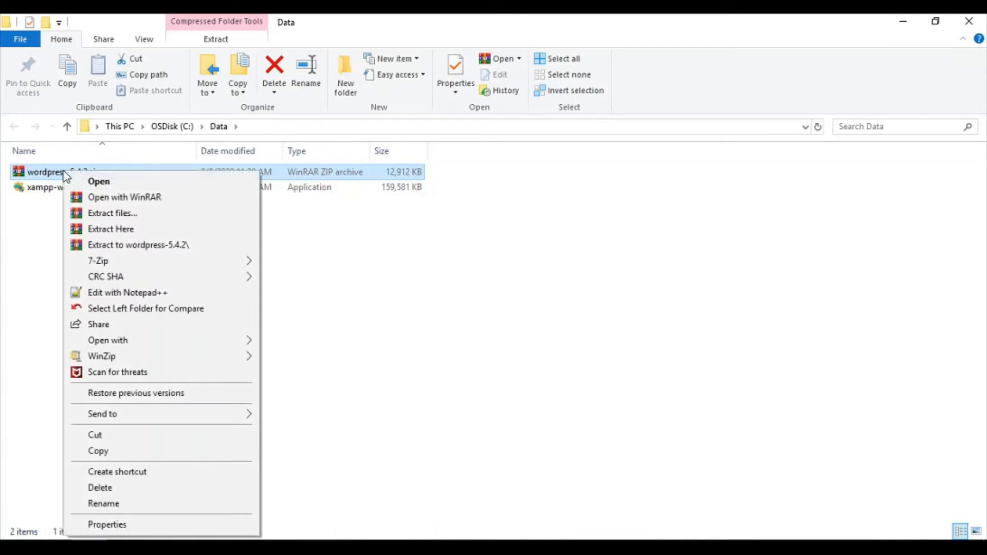
click(145, 231)
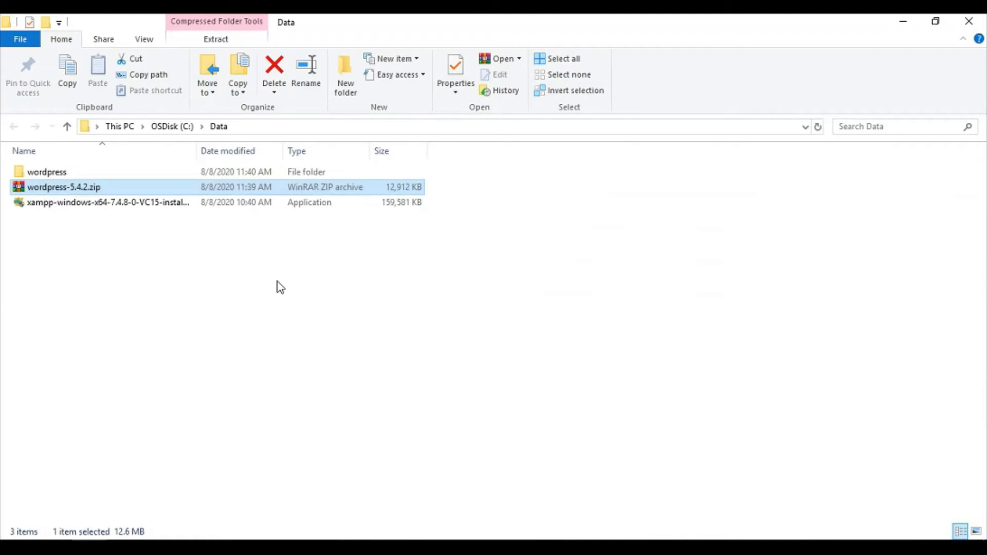
Copy all 19 items inside the extracted wordpress folder
click(278, 260)
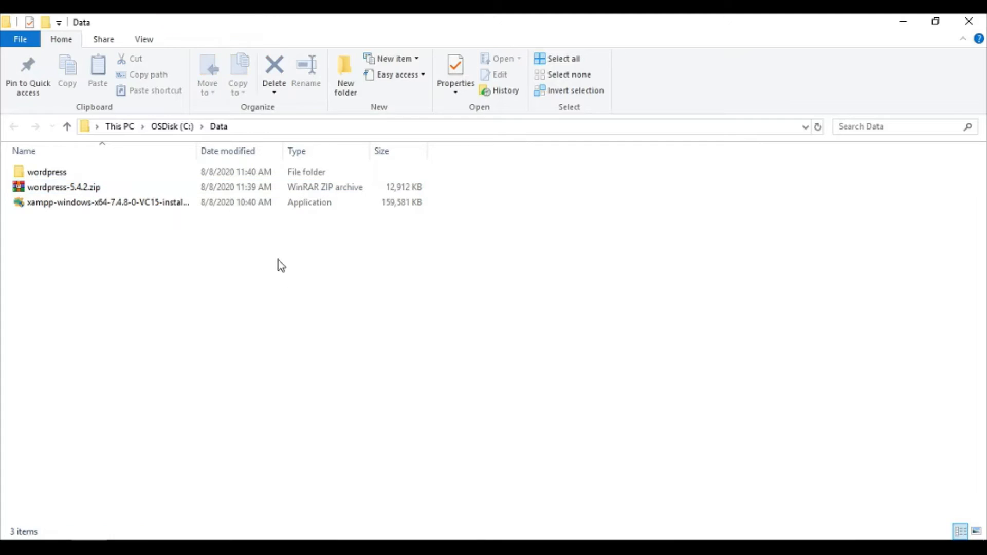
double_click(54, 172)
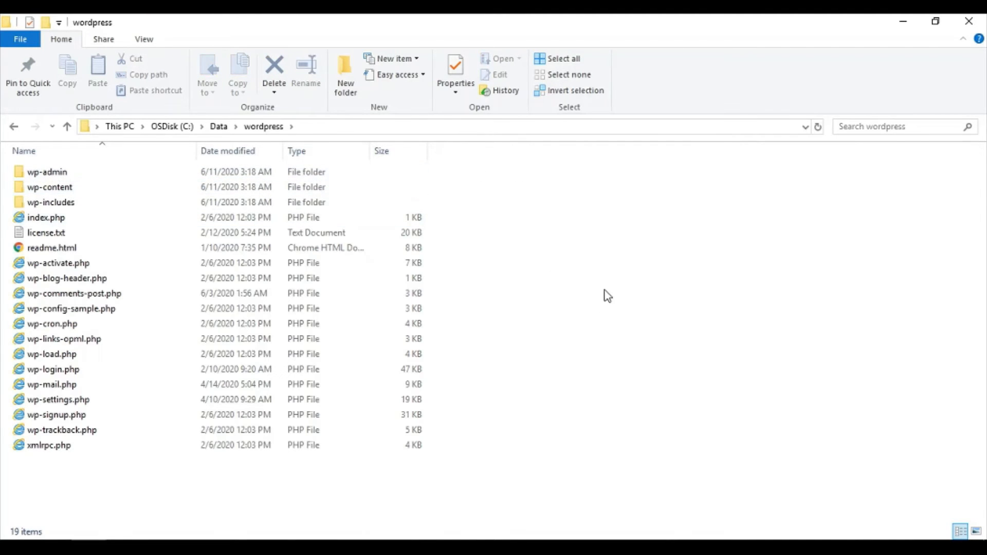
drag(552, 497, 14, 154)
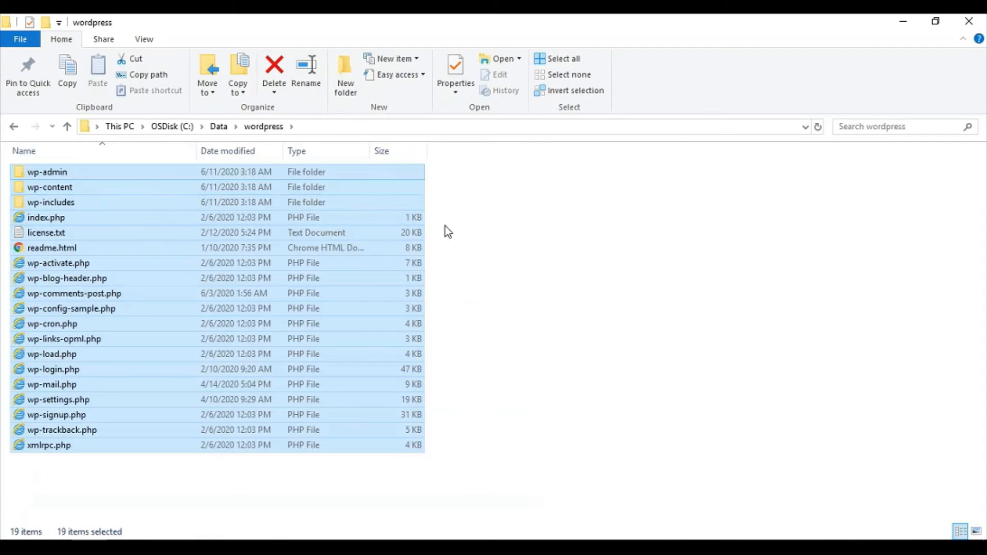
key(ctrl+c)
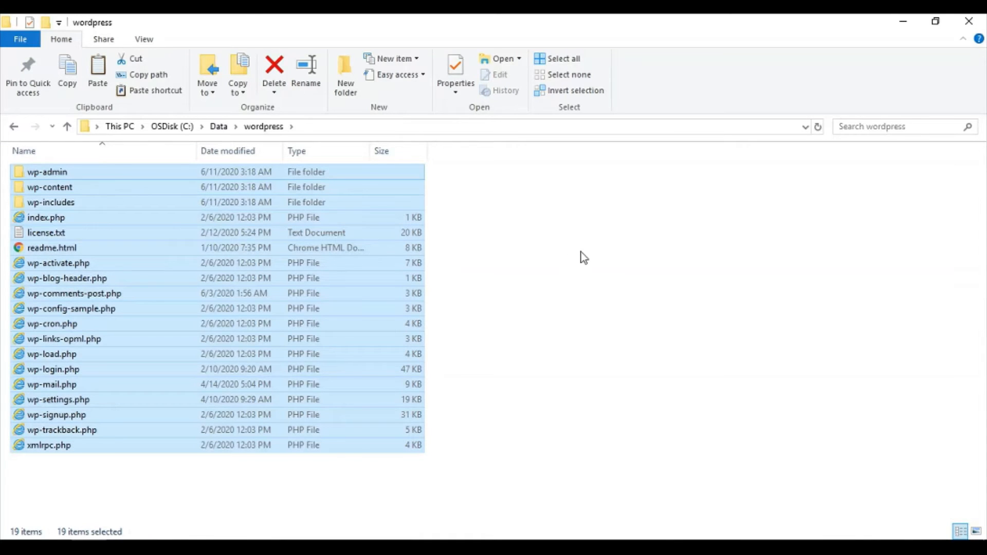
click(584, 257)
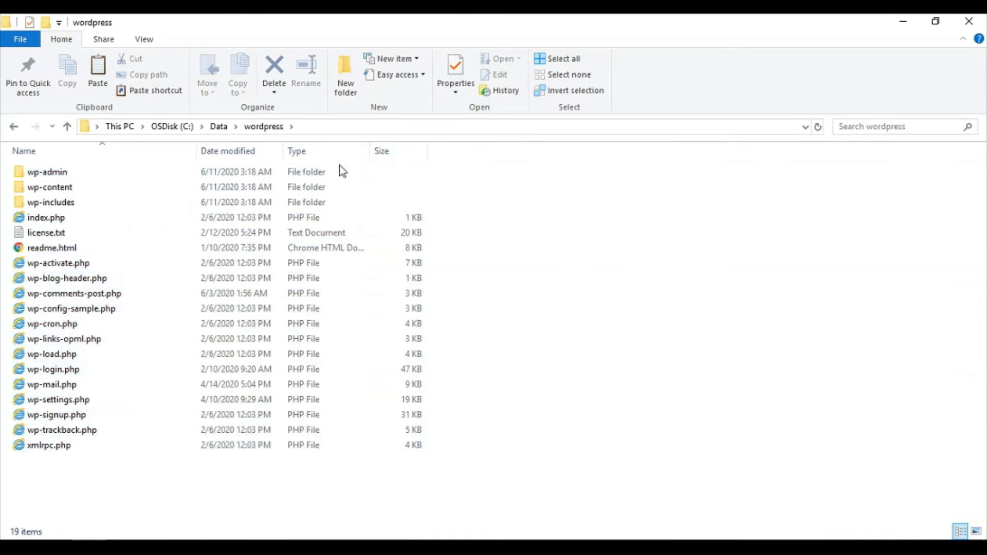
Go to drive C: and open the xampp folder
click(172, 129)
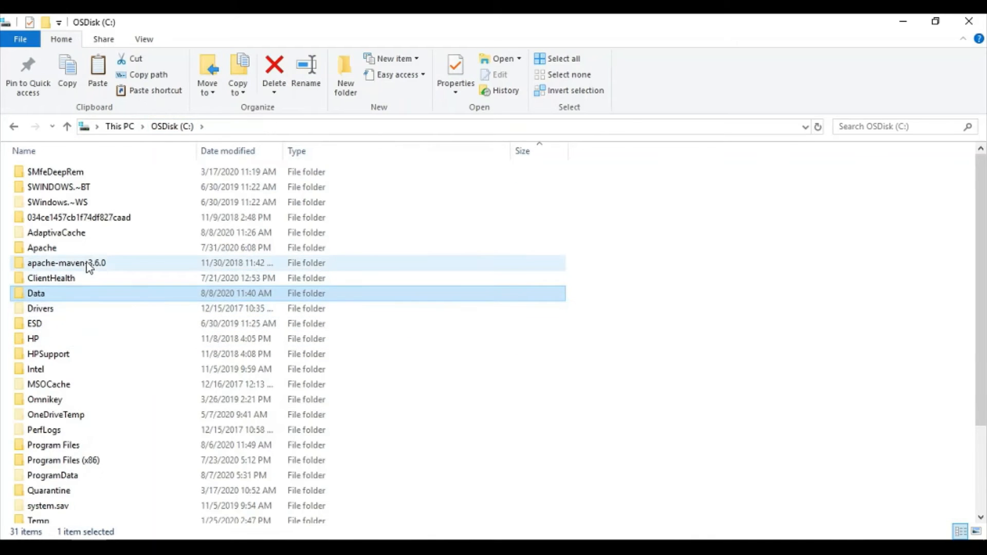
scroll(93, 368, down, 3)
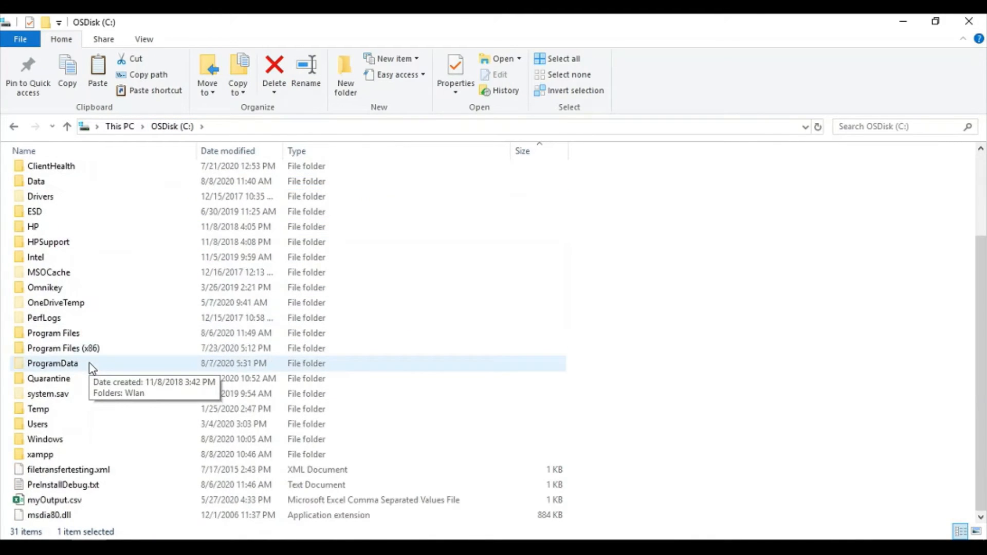
double_click(70, 457)
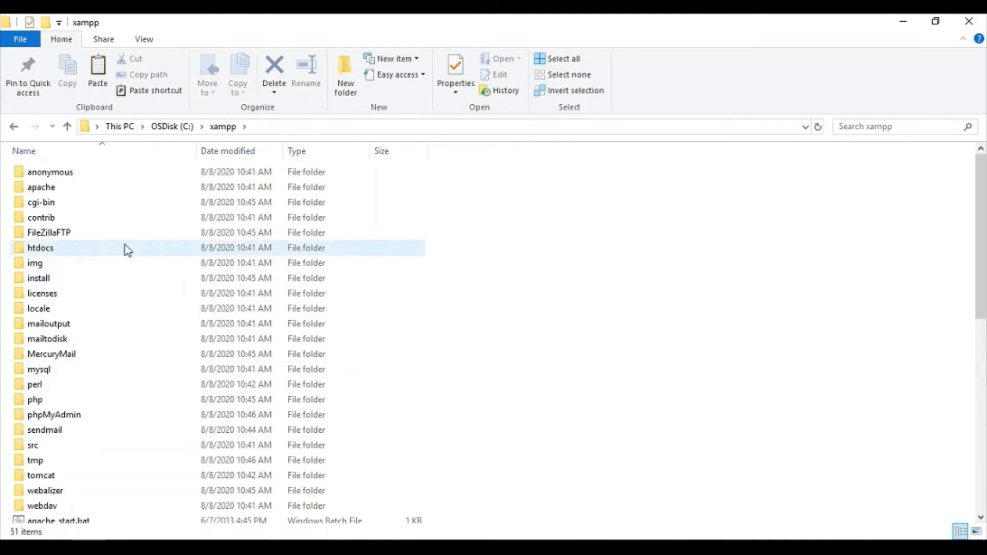
Open C:\xampp\htdocs, add a new folder named wordpressTest, and open it
click(61, 278)
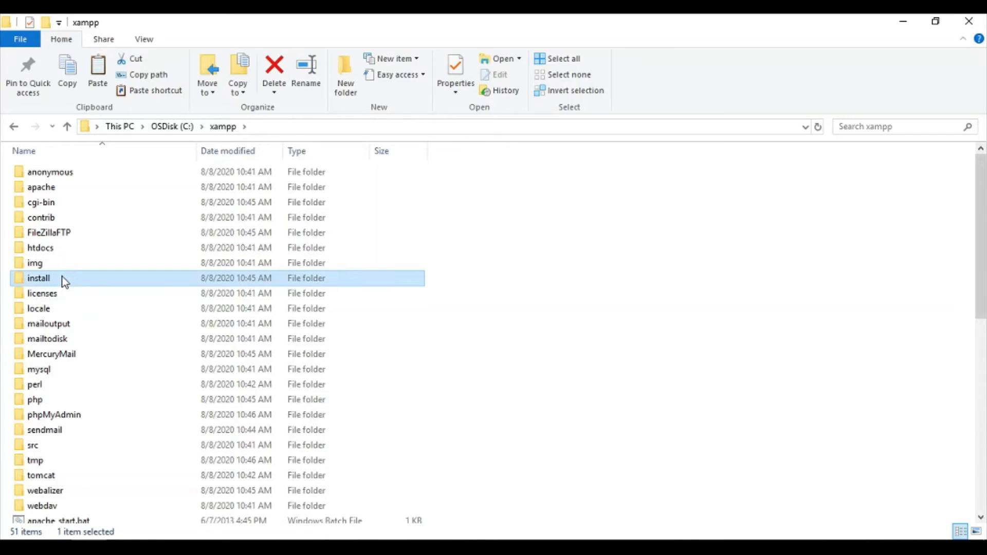
double_click(62, 250)
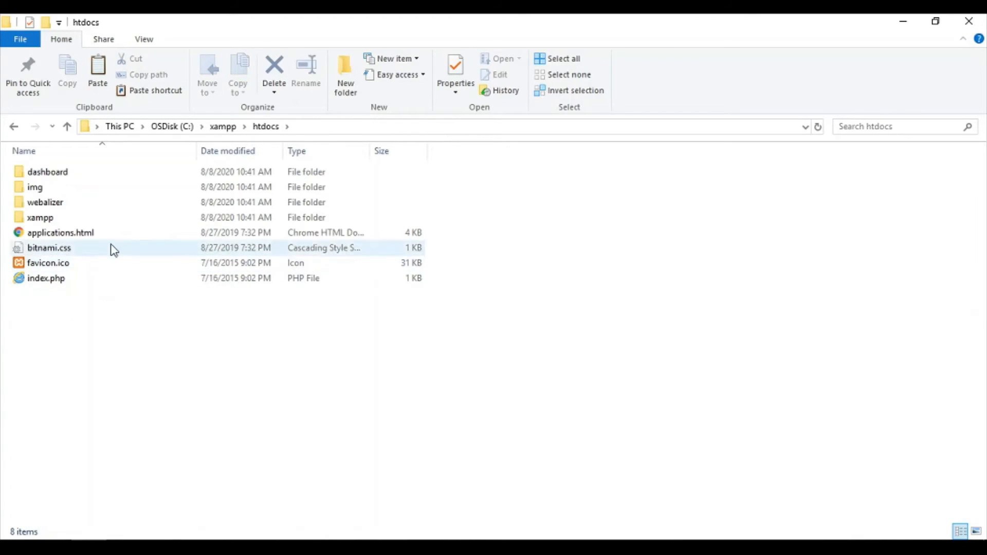
click(343, 82)
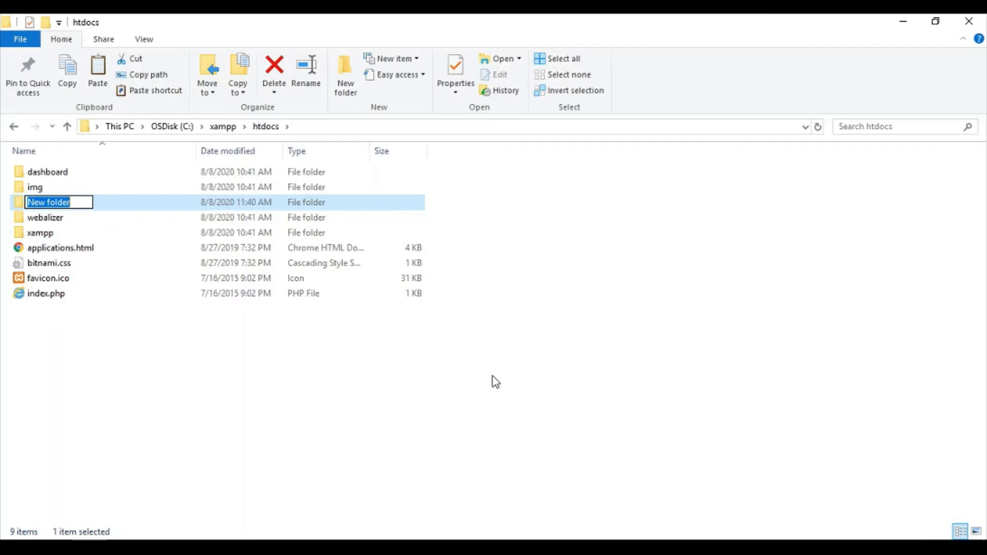
text(Wopres)
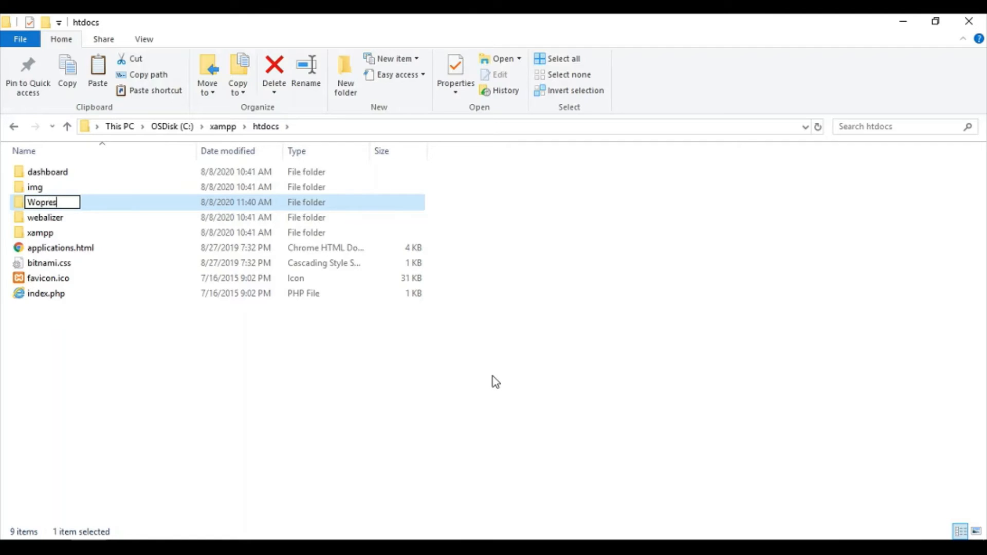
key(BackSpace)
key(BackSpace)
key(BackSpace)
key(BackSpace)
key(BackSpace)
text(wordpre)
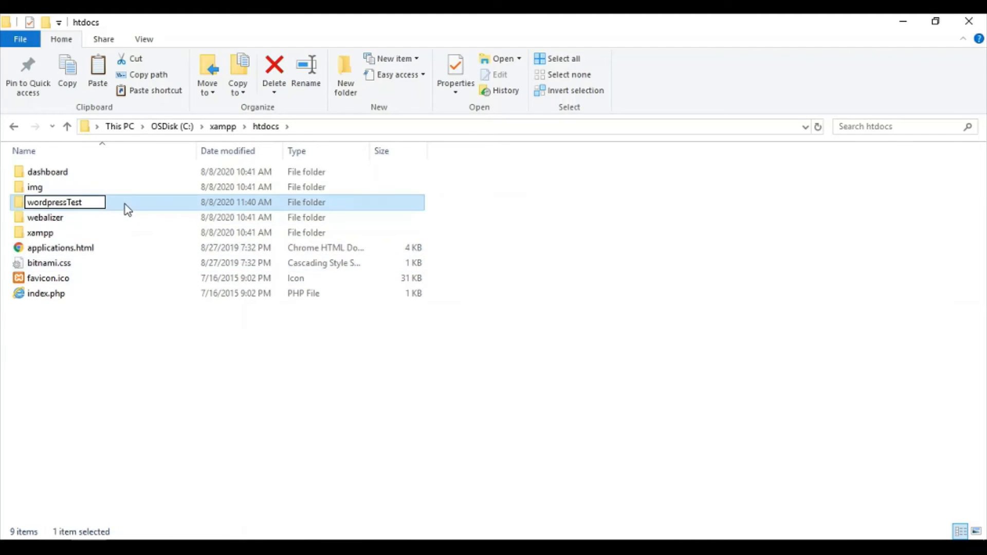
key(Return)
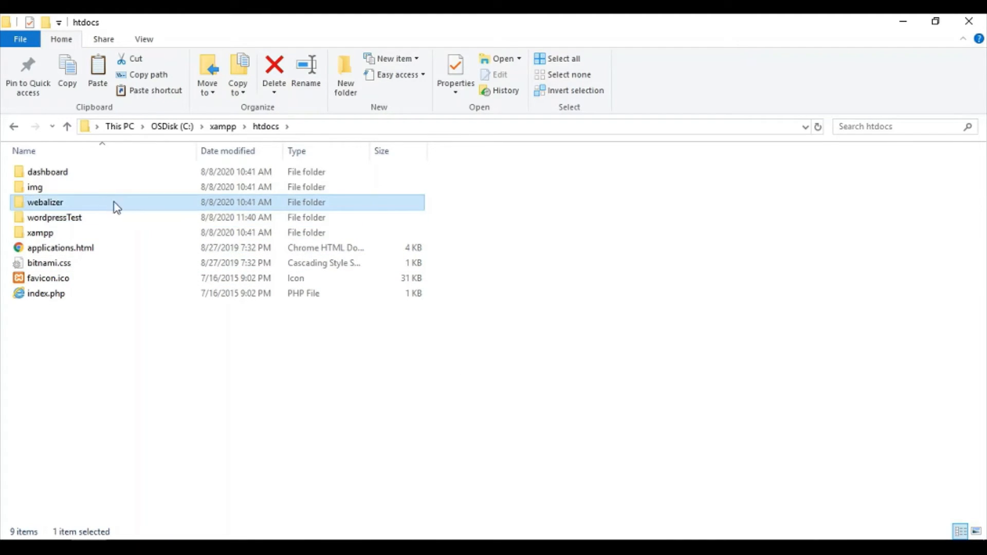
double_click(88, 219)
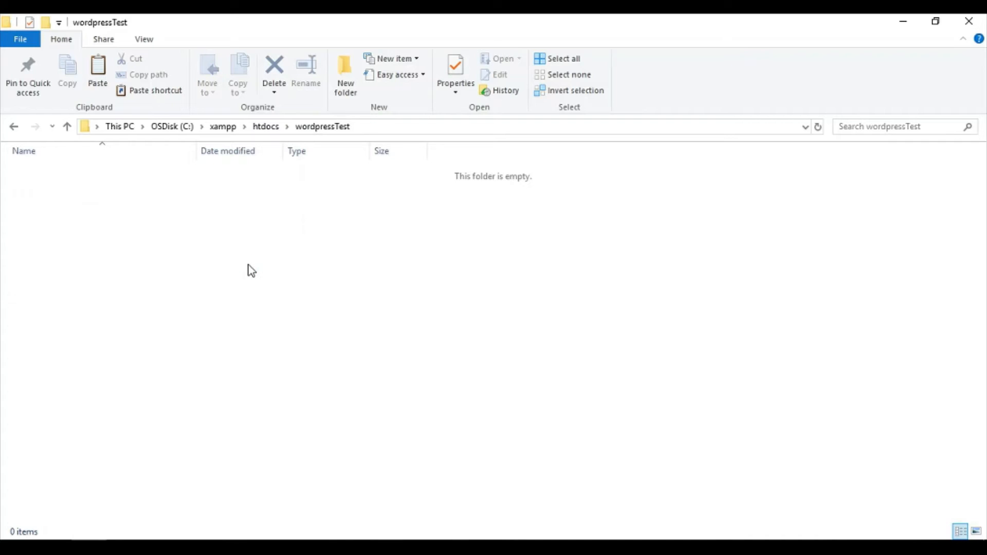
Paste the 19 copied WordPress files into wordpressTest and let the copy finish
key(ctrl+v)
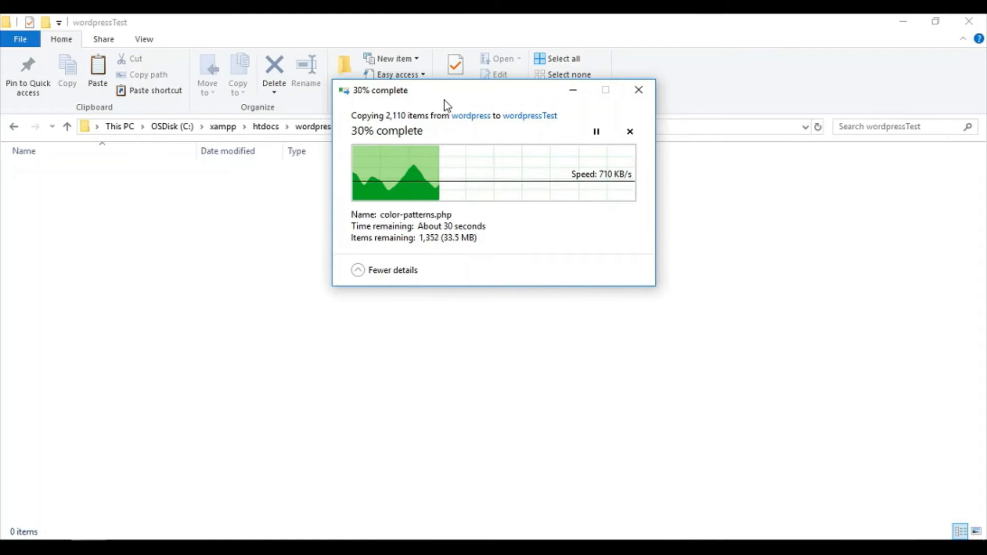
drag(453, 96, 503, 202)
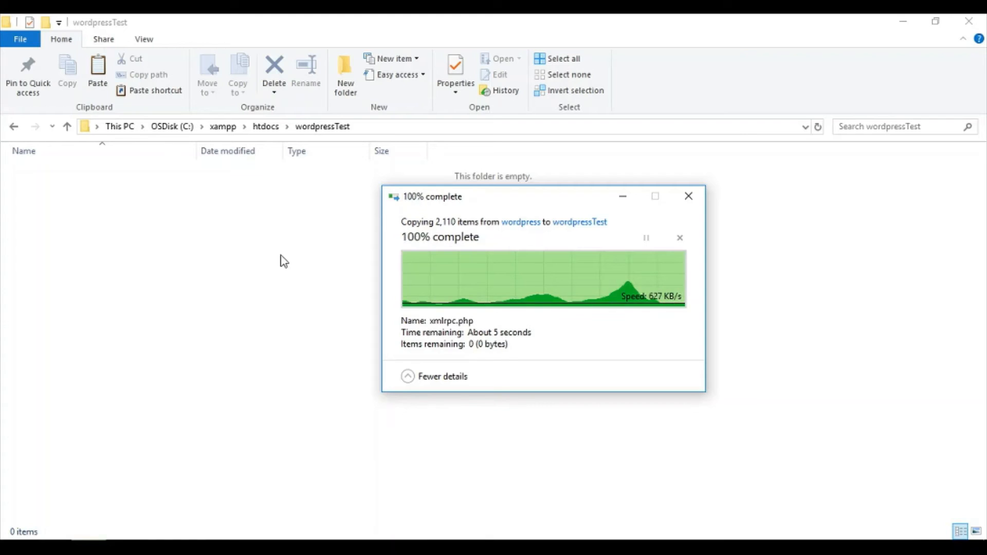
click(646, 242)
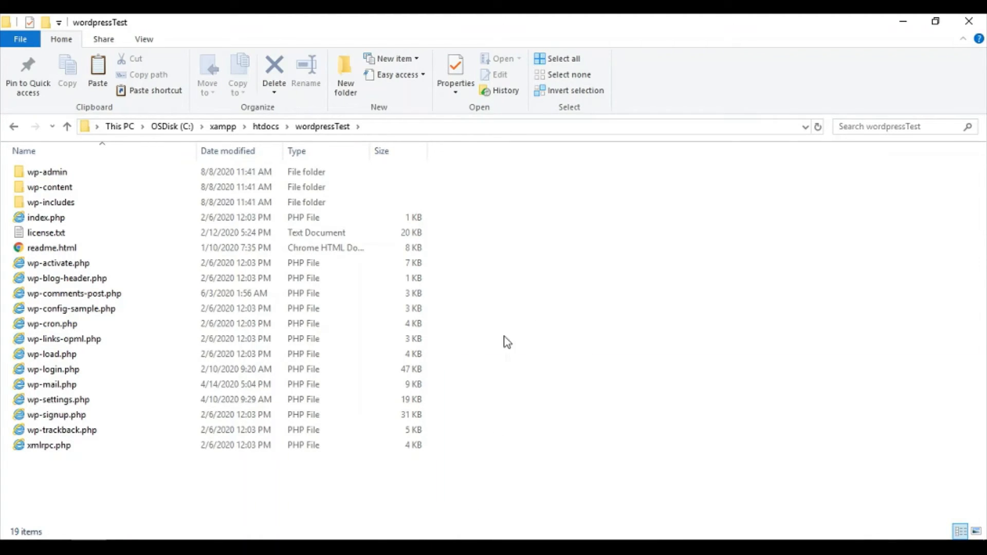
click(445, 547)
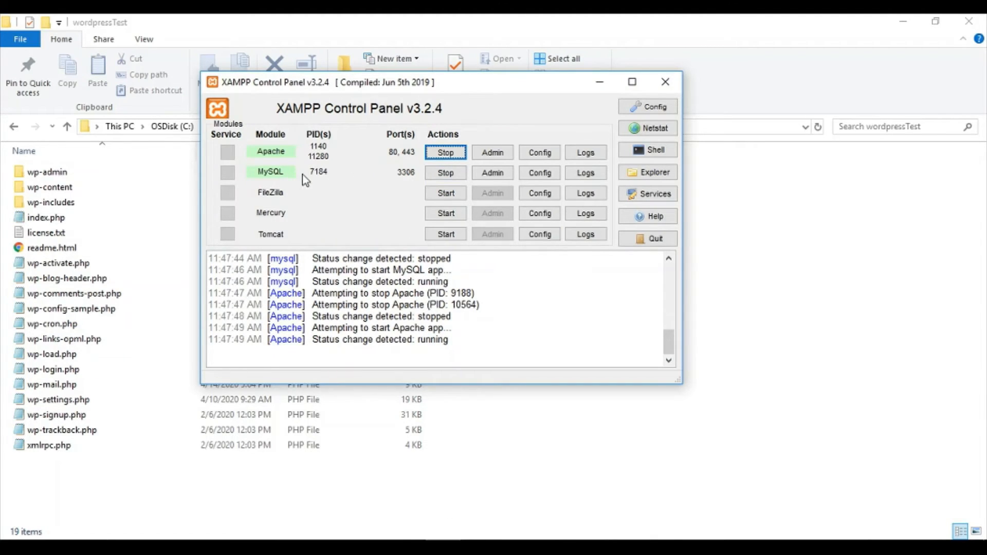
Open phpMyAdmin at localhost/phpmyadmin via the MySQL row's Admin button
click(488, 175)
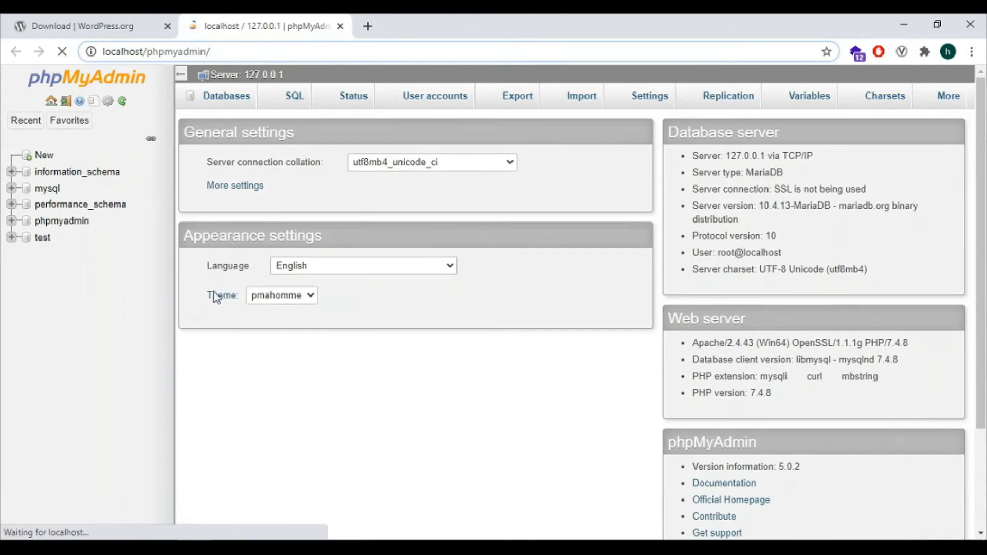
Create a database named wordpresstest in phpMyAdmin, then return to the wordpressTest folder
click(46, 156)
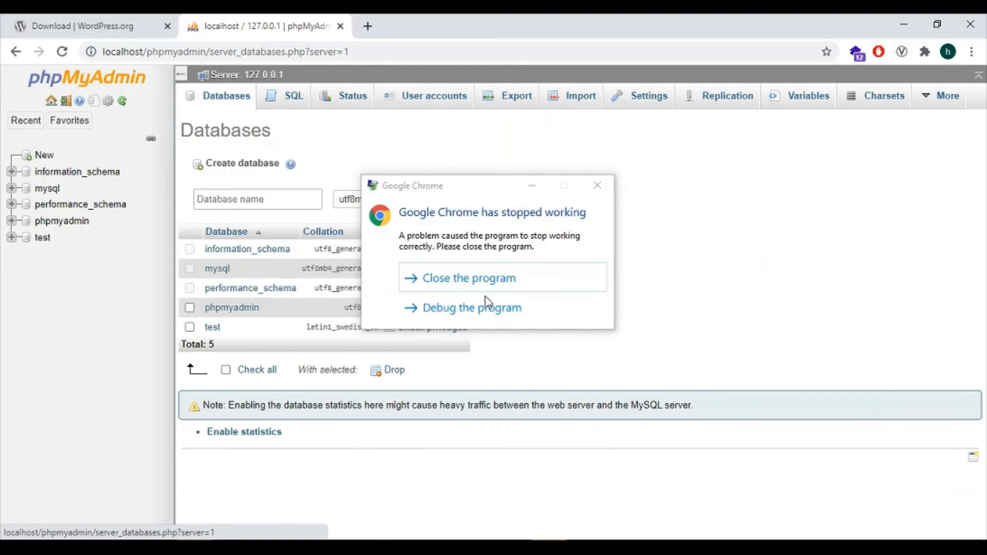
click(496, 280)
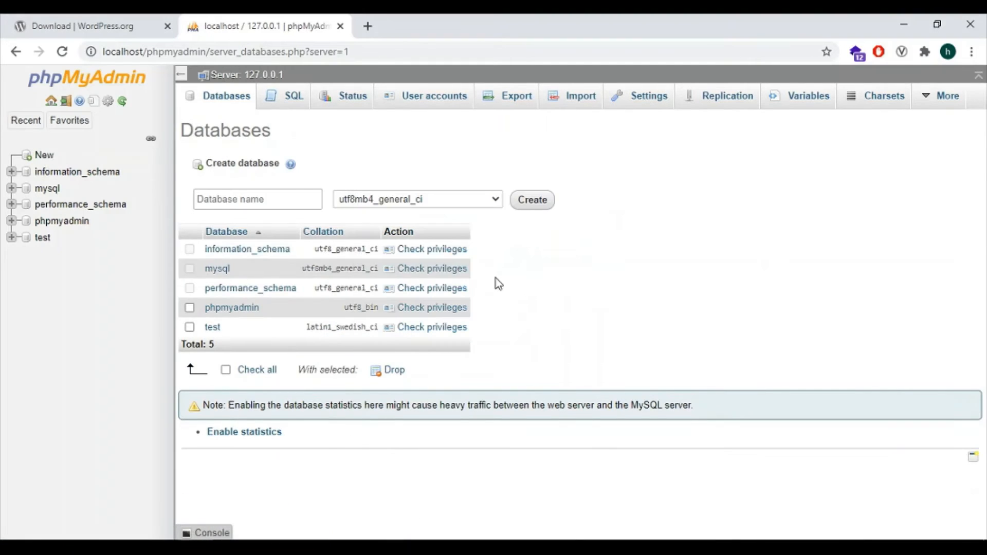
click(290, 198)
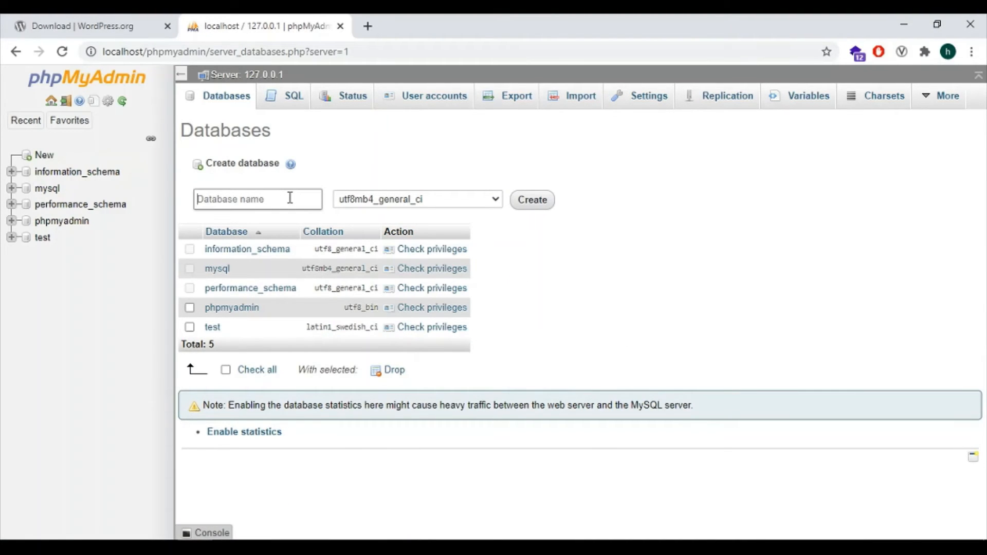
text(wordpresstest)
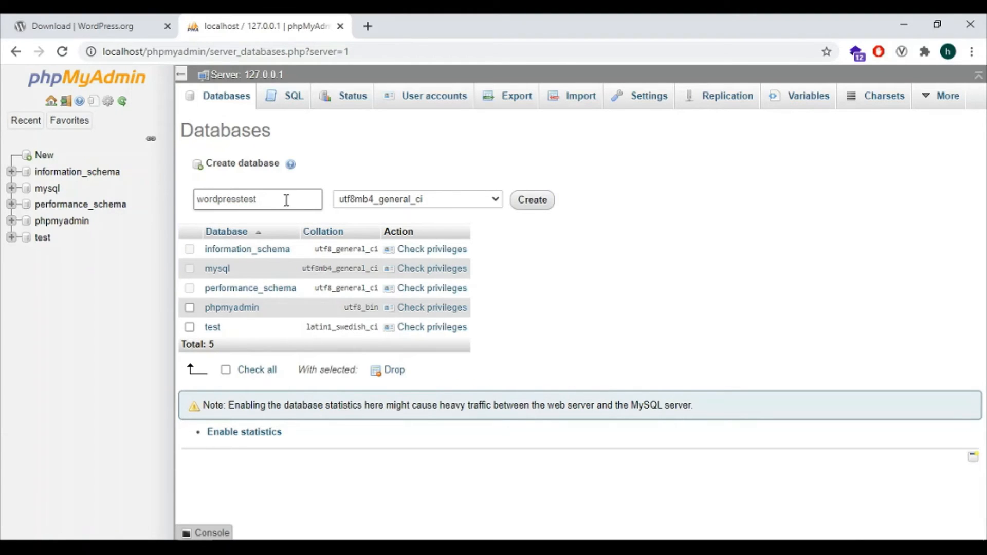
click(264, 199)
click(529, 203)
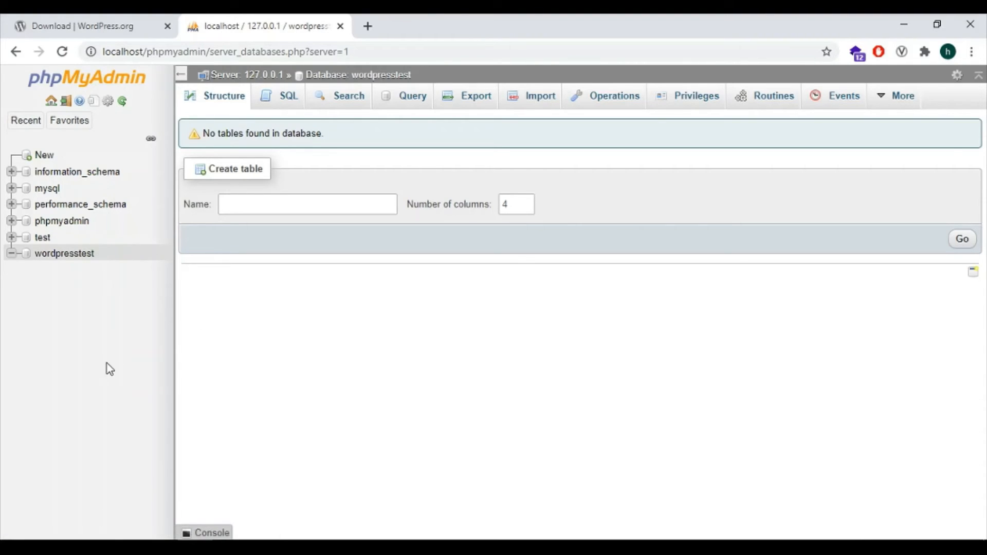
click(113, 547)
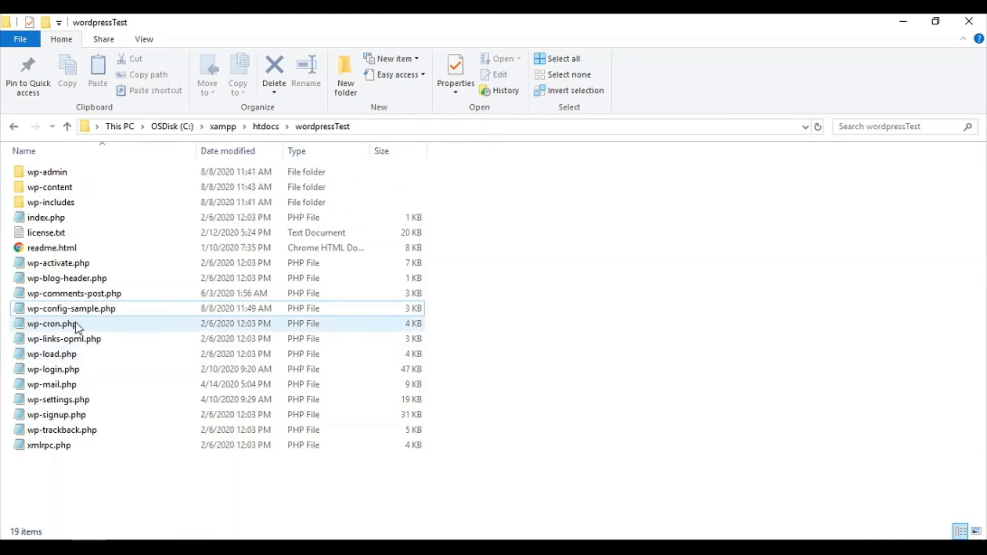
Rename wp-config-sample.php to wp-config.php by removing '-sample'
click(81, 310)
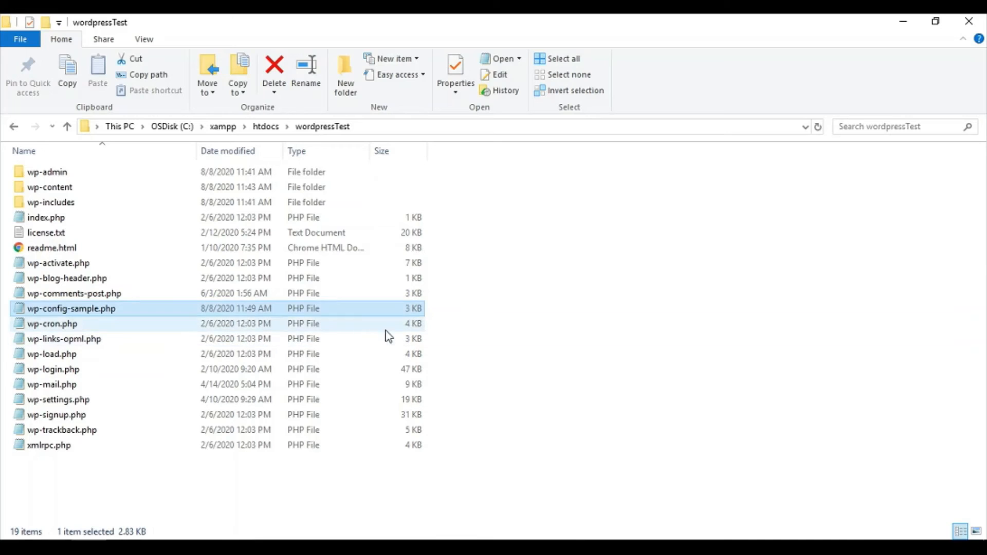
key(F2)
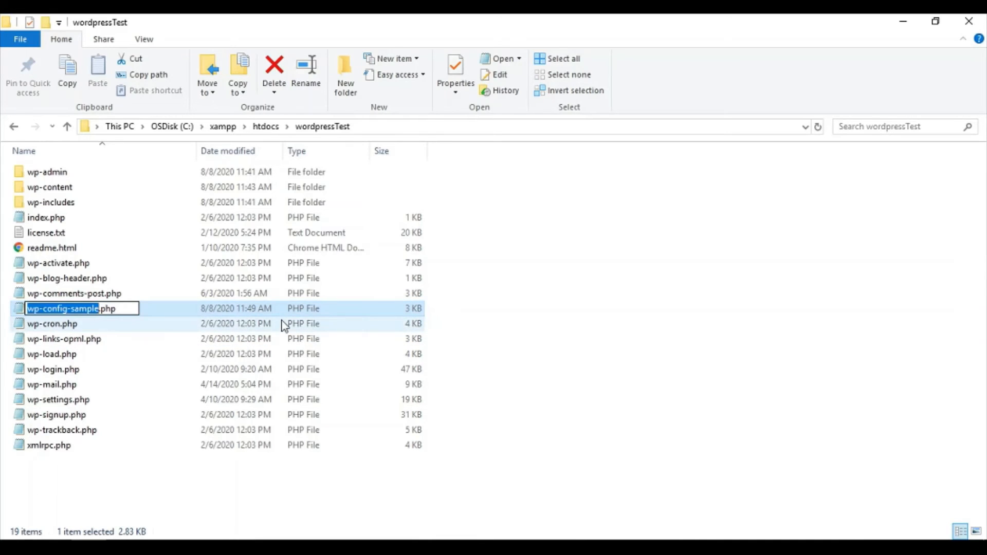
key(Right)
key(Right)
key(BackSpace)
key(Return)
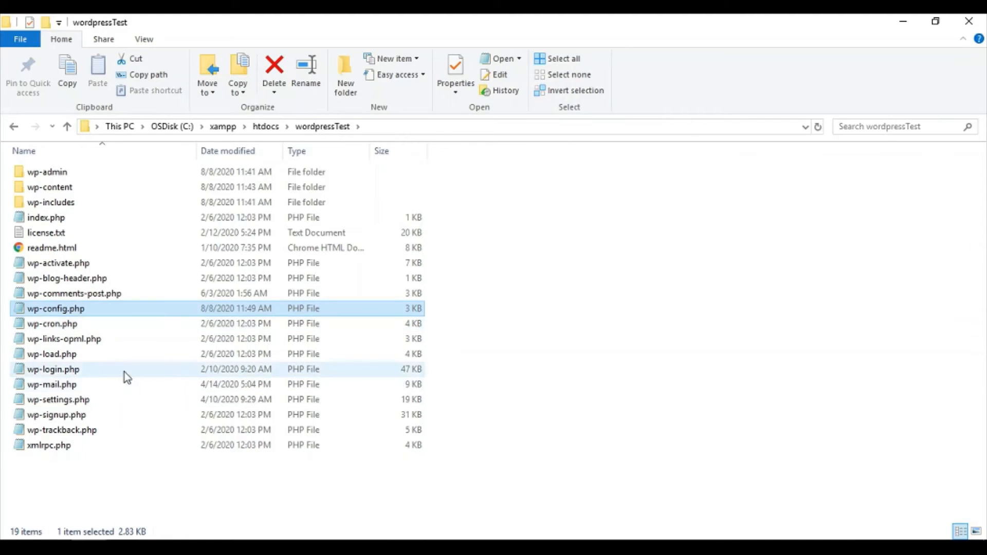
Open wp-config.php in Notepad
right_click(70, 310)
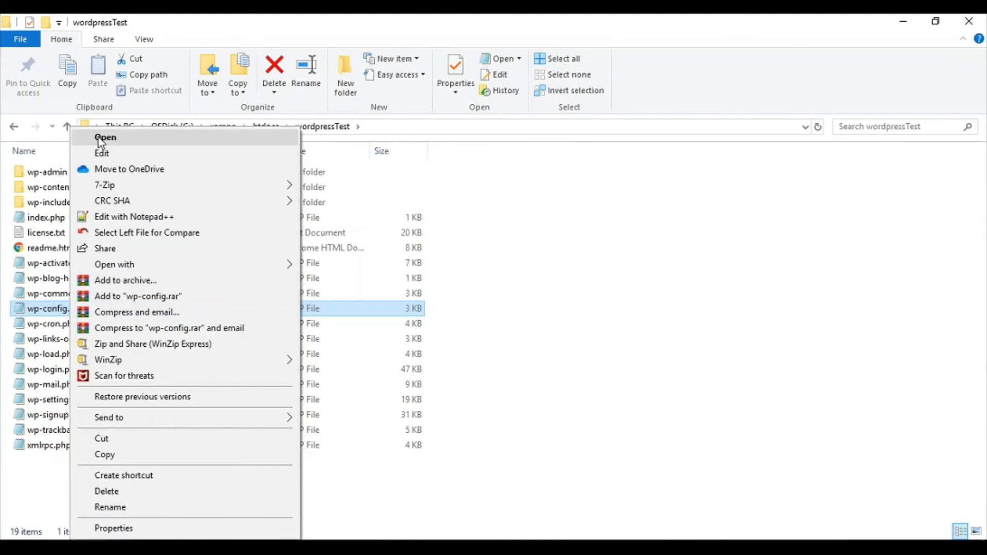
click(103, 137)
click(547, 306)
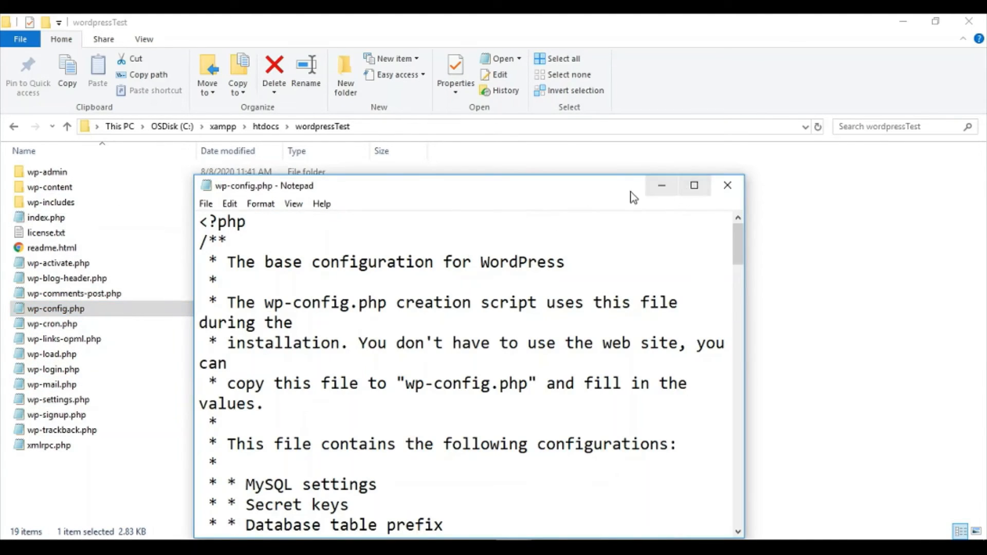
Set DB_NAME to wordpresstest and DB_USER to root, and clear the DB_PASSWORD value
drag(620, 189, 585, 100)
scroll(605, 278, down, 6)
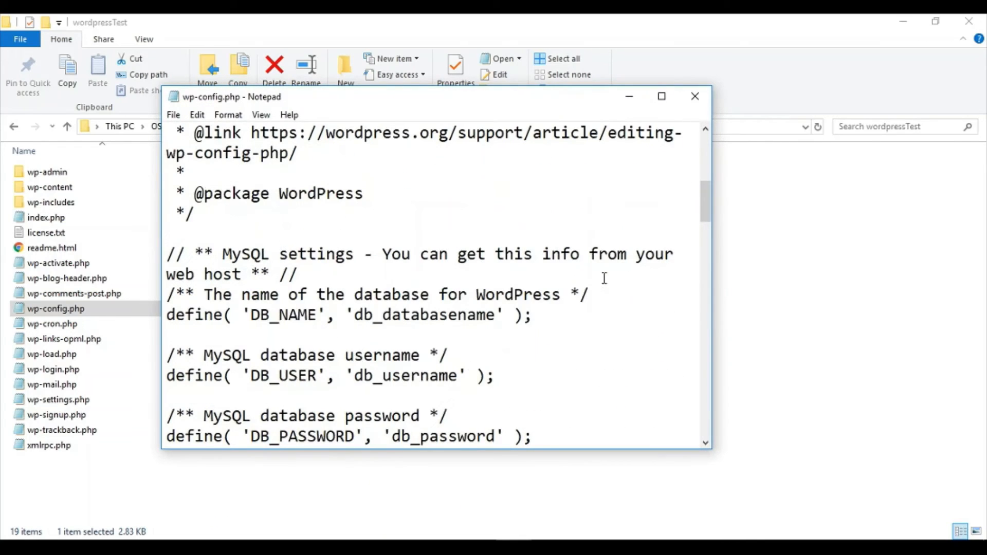
drag(500, 314, 356, 314)
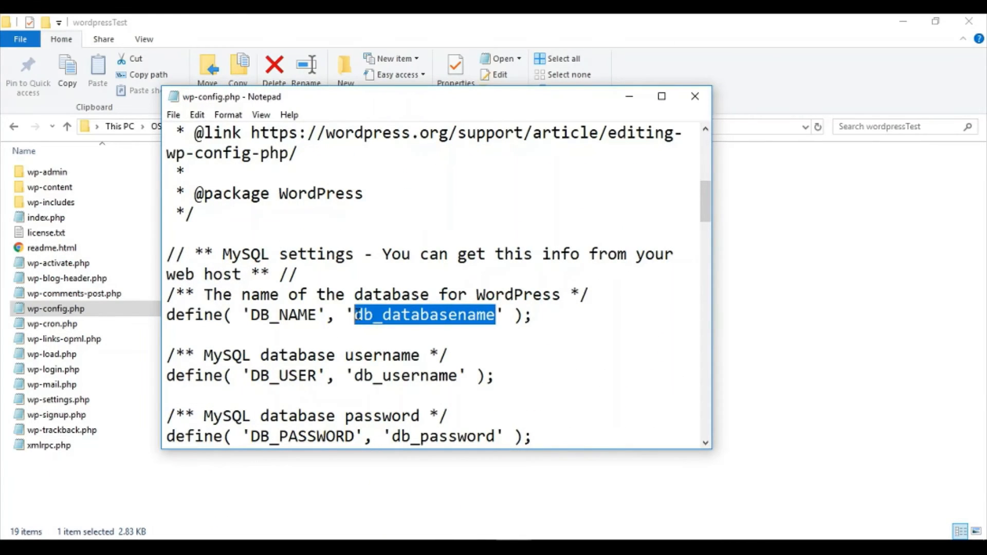
text(wordpress)
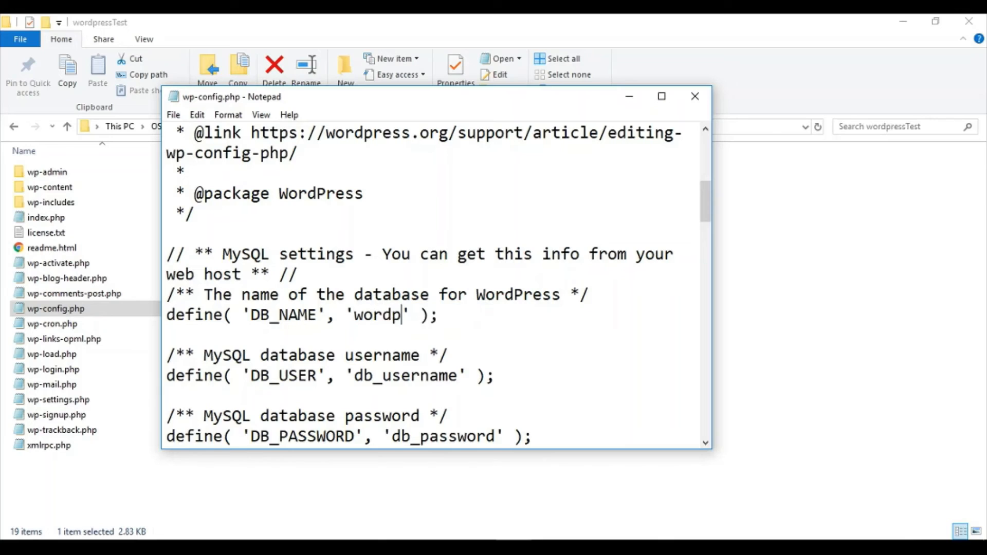
text(test)
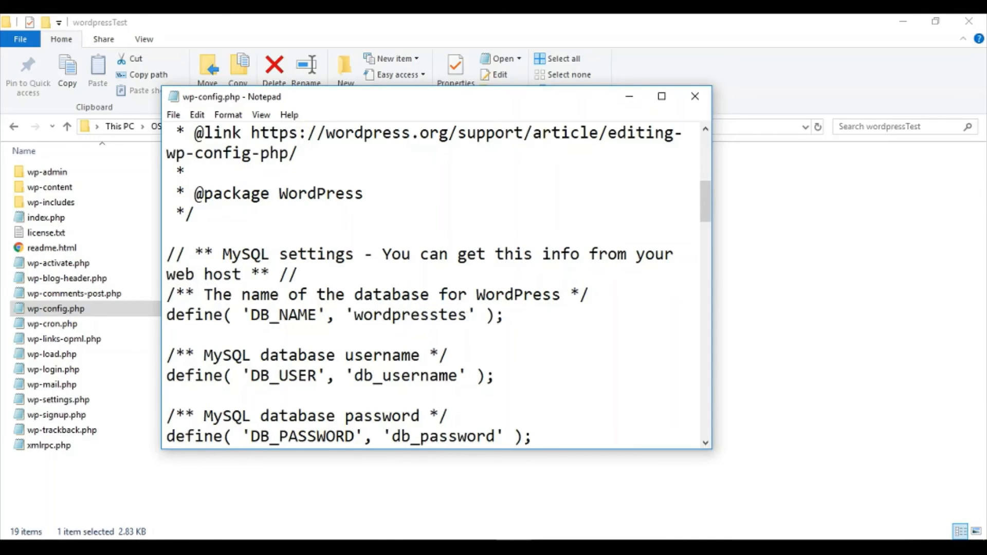
scroll(451, 378, down, 1)
drag(456, 321, 354, 317)
text(root)
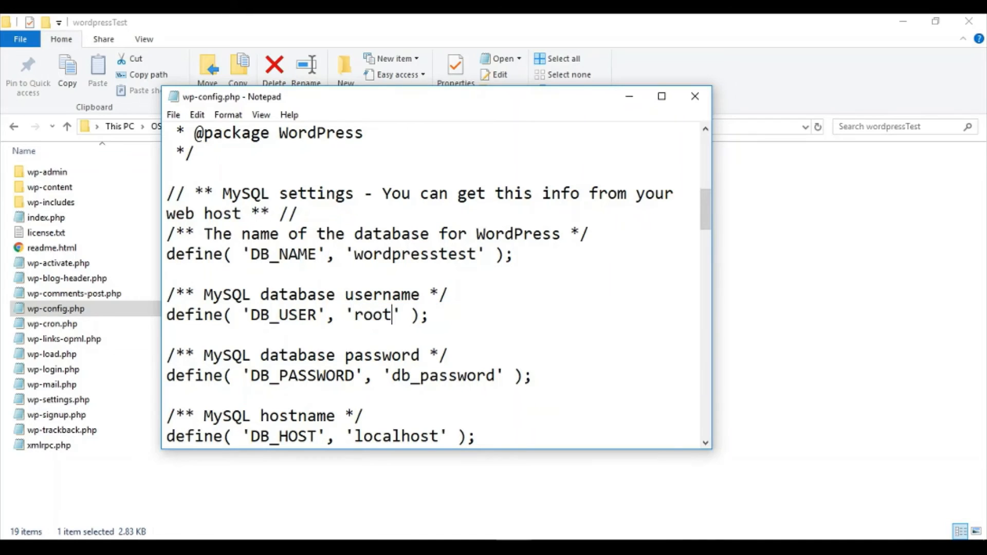
drag(394, 378, 495, 376)
key(BackSpace)
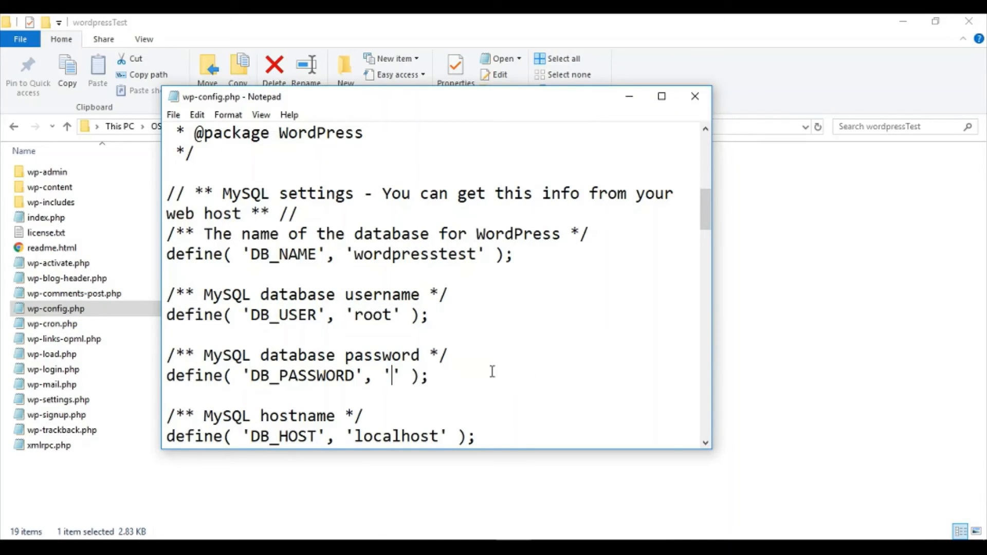
Save wp-config.php and exit Notepad
click(173, 114)
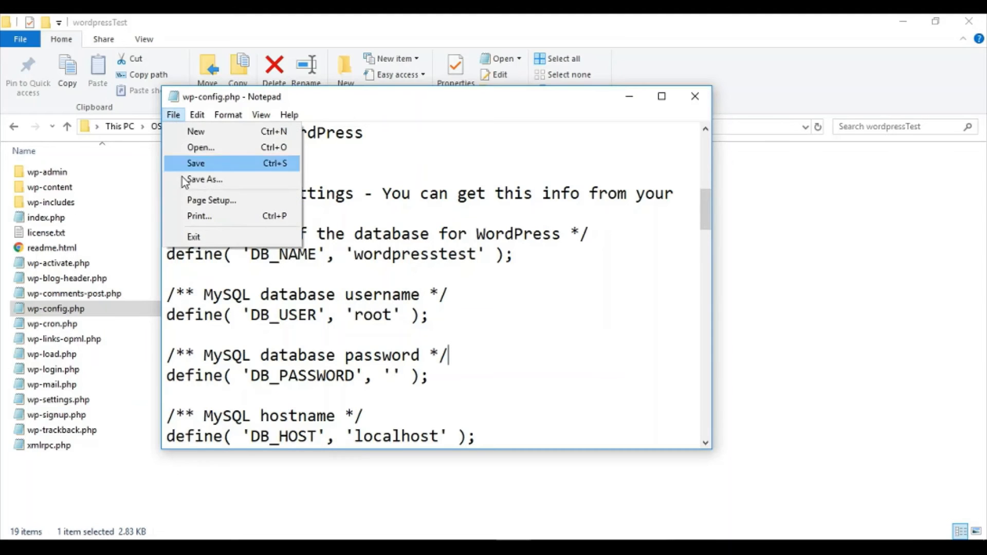
click(199, 161)
click(174, 114)
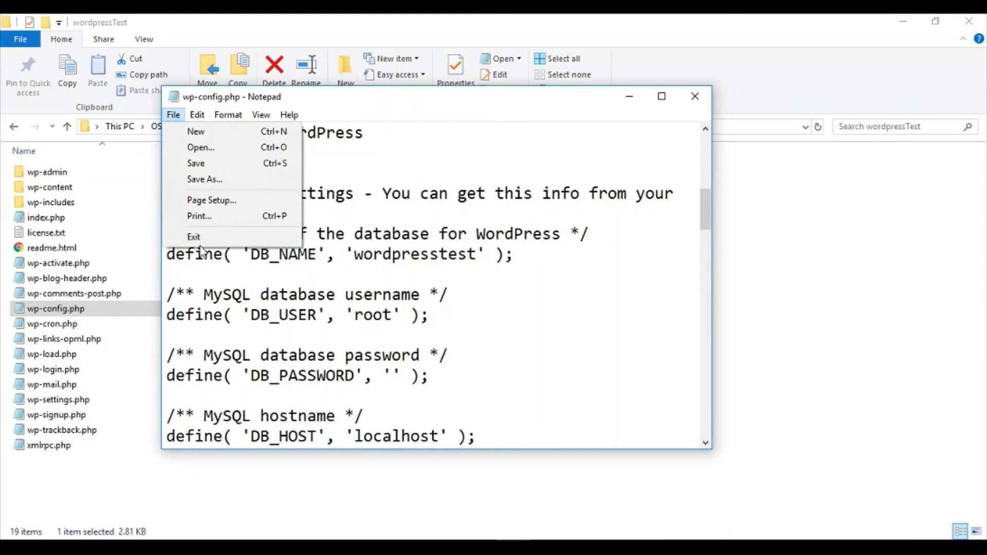
click(197, 235)
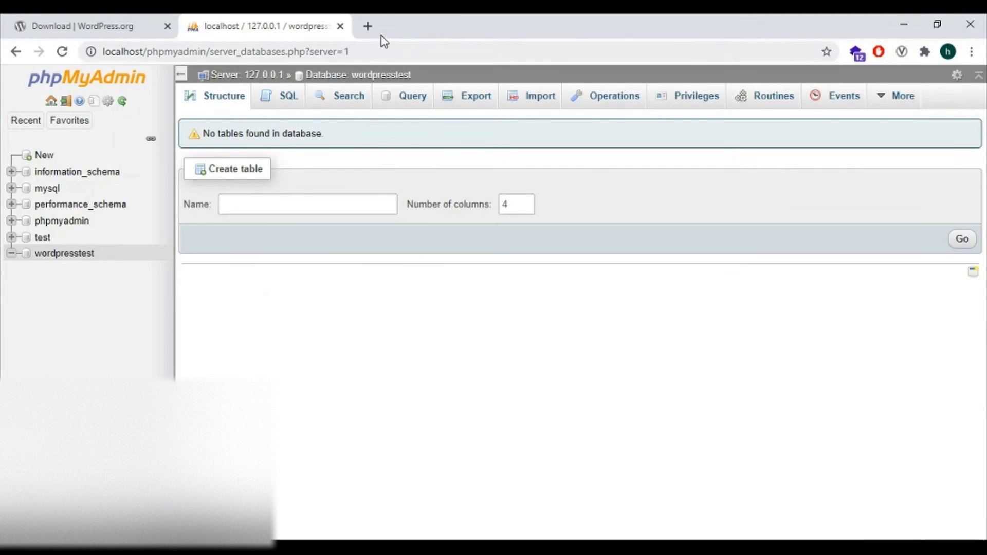
Load localhost/wordpressTest in a new tab and continue with English as the install language
click(370, 26)
text(http://localhost/wordpressTest)
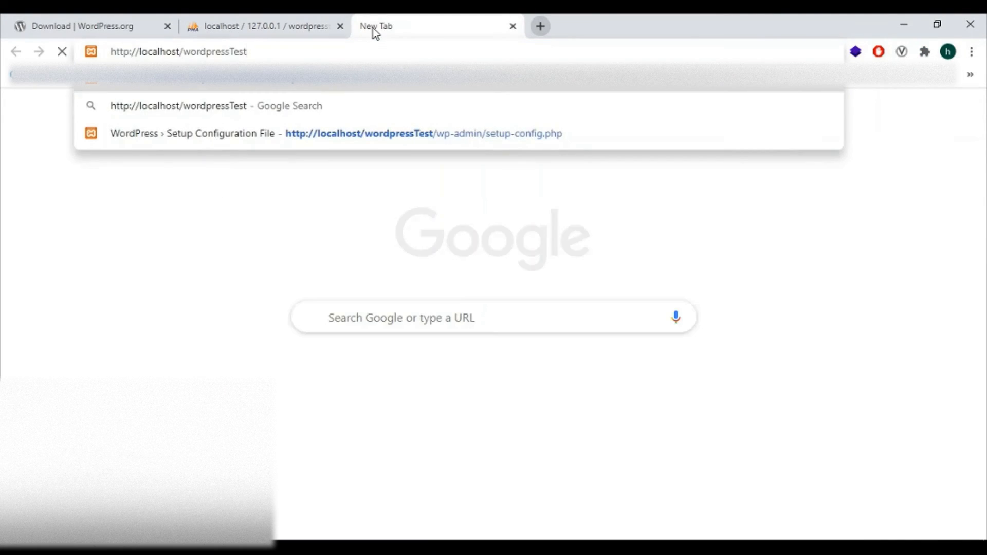
key(Return)
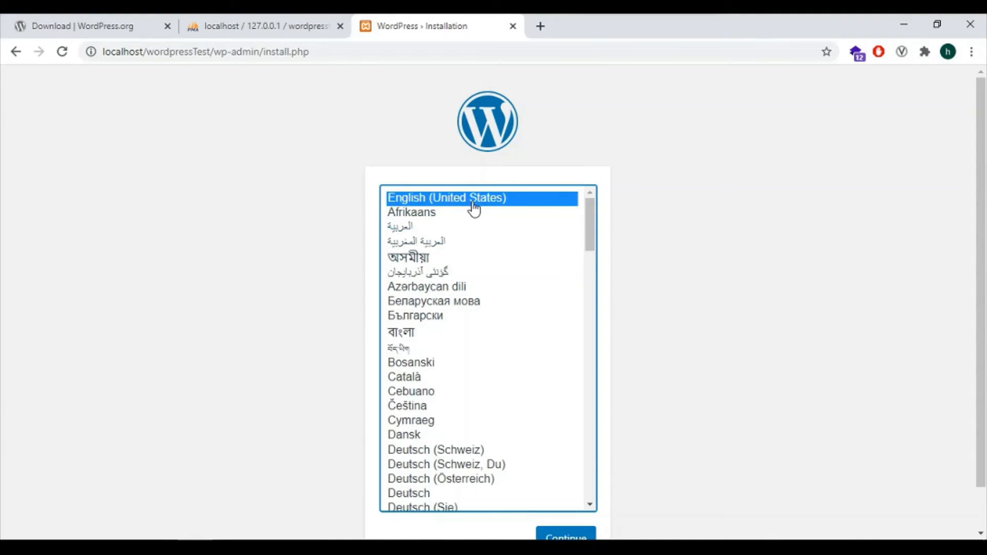
scroll(663, 313, down, 2)
click(560, 496)
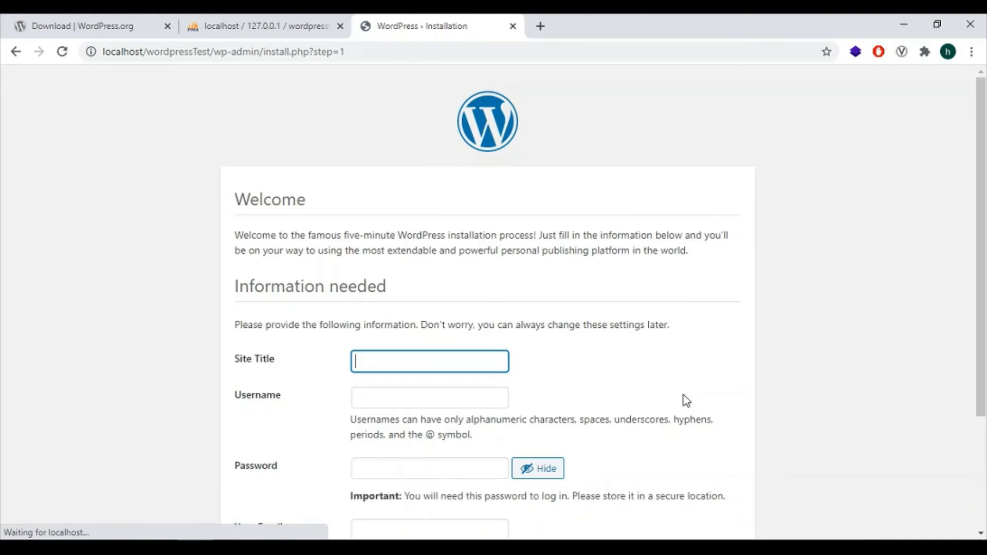
Fill in site title wordpresstest and username admin, keep the suggested password, and submit
scroll(278, 359, down, 3)
scroll(275, 359, up, 2)
click(275, 173)
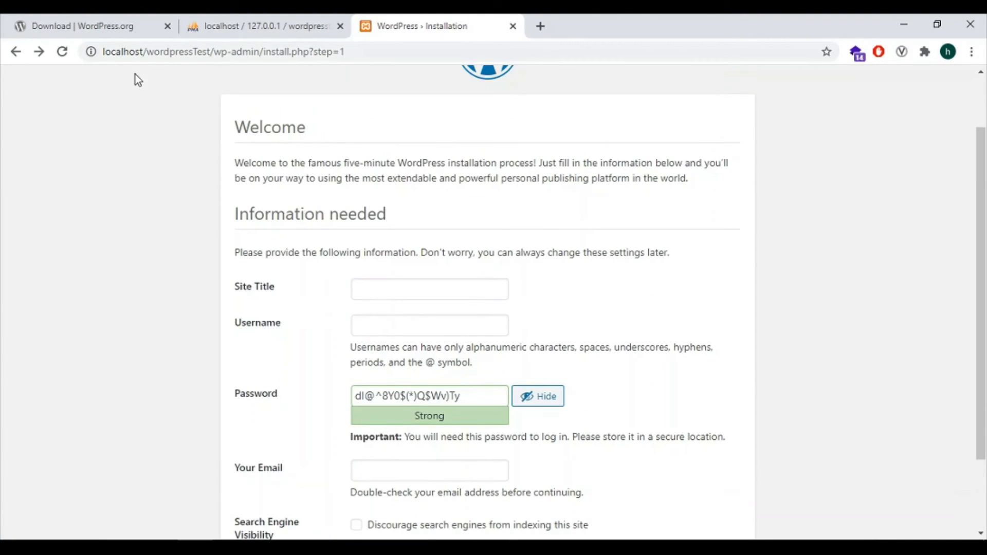
scroll(382, 288, down, 2)
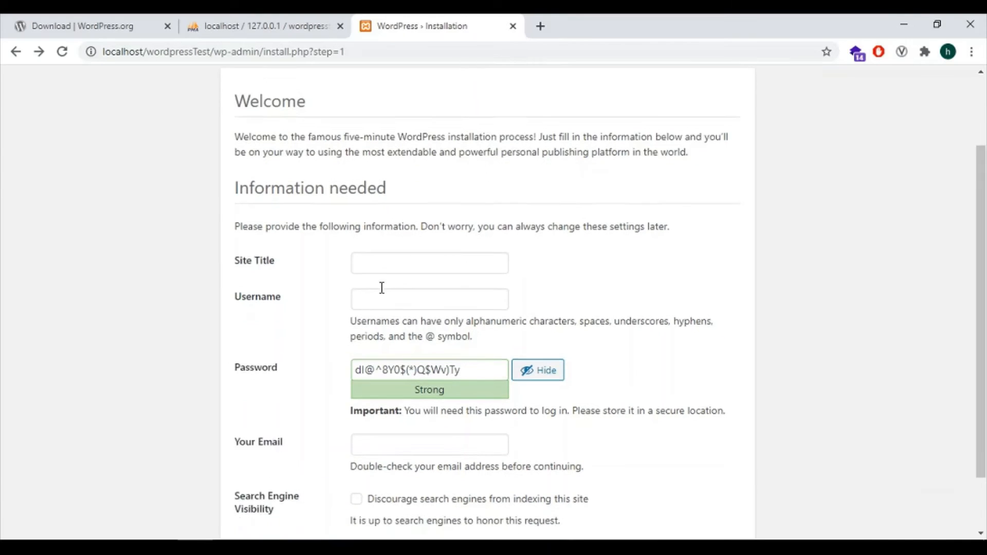
click(410, 218)
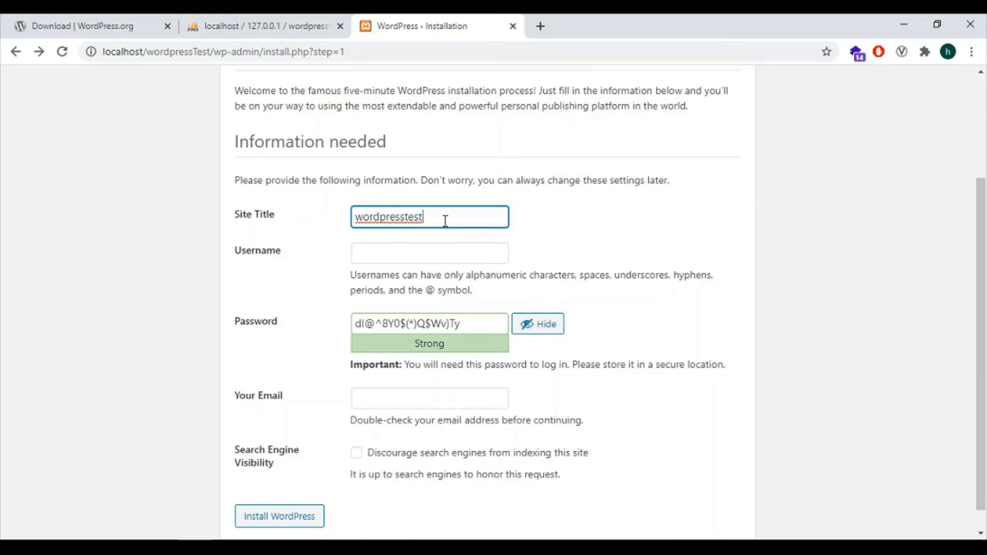
click(415, 257)
text(admin)
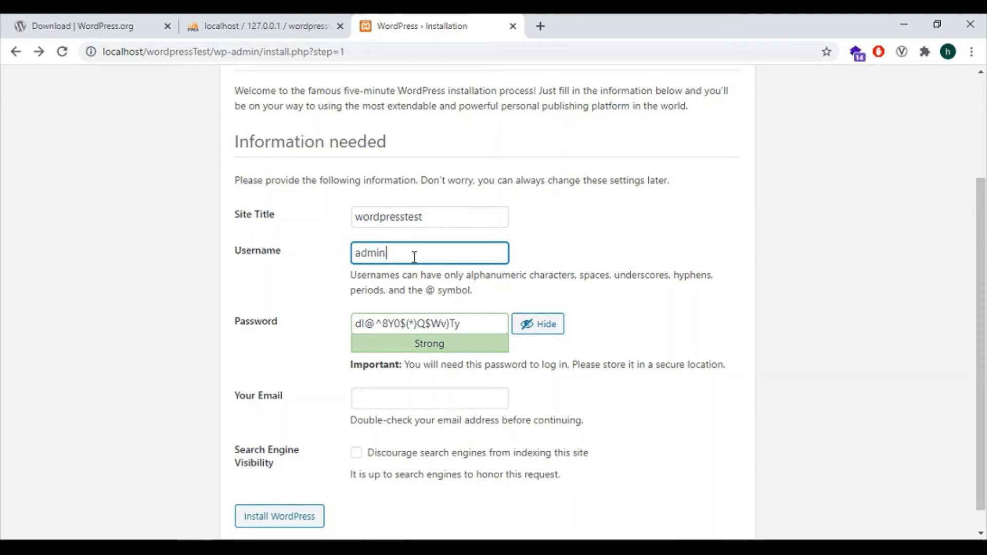
click(354, 331)
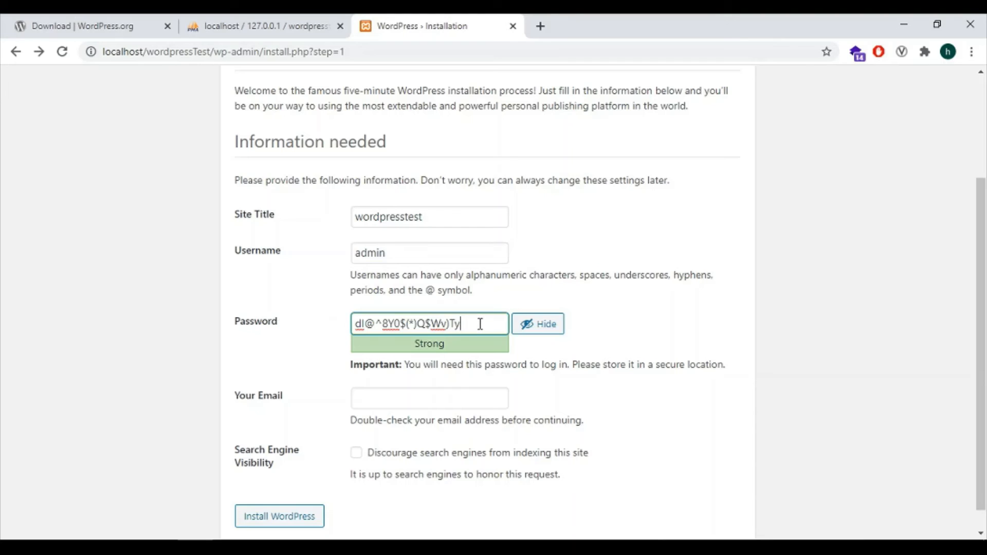
drag(488, 323, 335, 328)
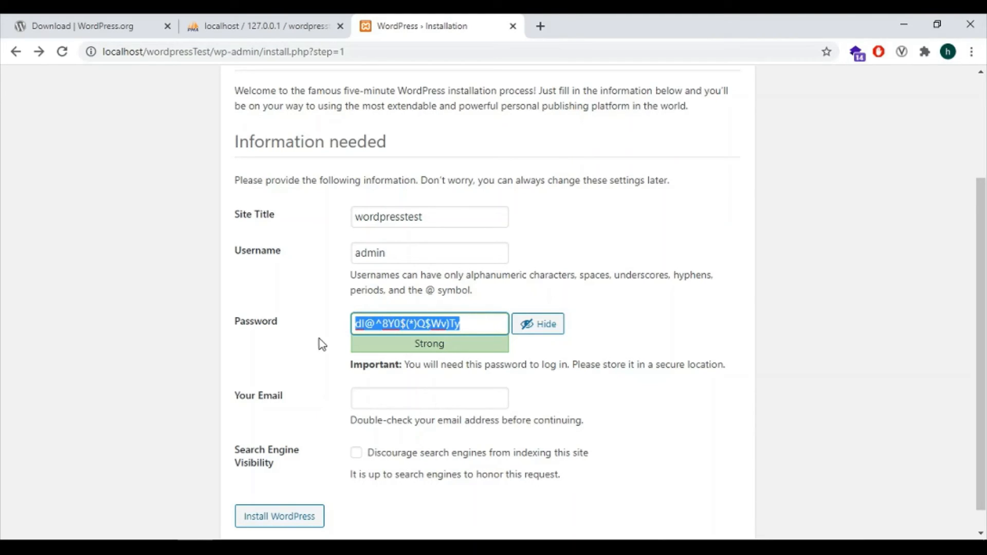
click(319, 340)
scroll(315, 481, down, 1)
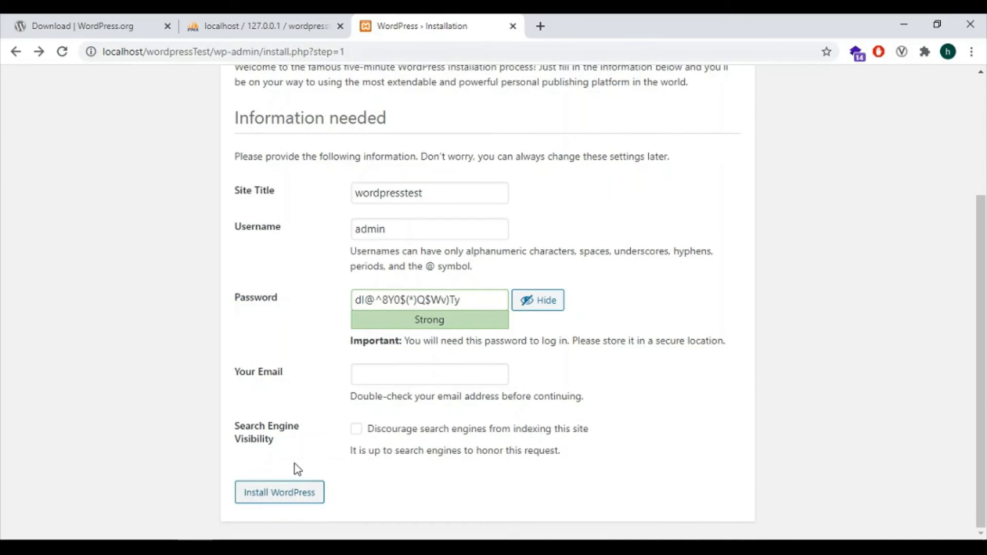
click(280, 497)
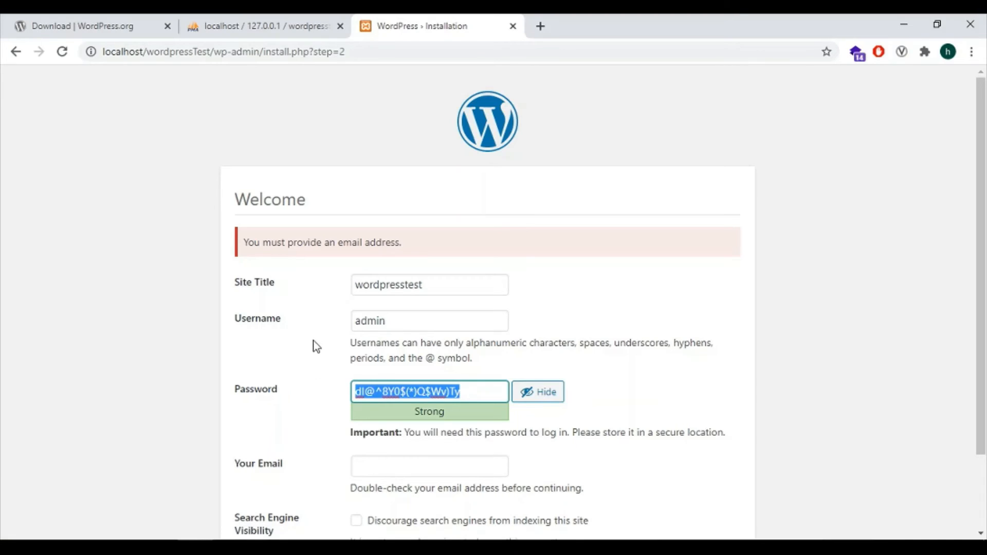
Enter the administrator e-mail address and submit the installation form again
scroll(309, 344, down, 2)
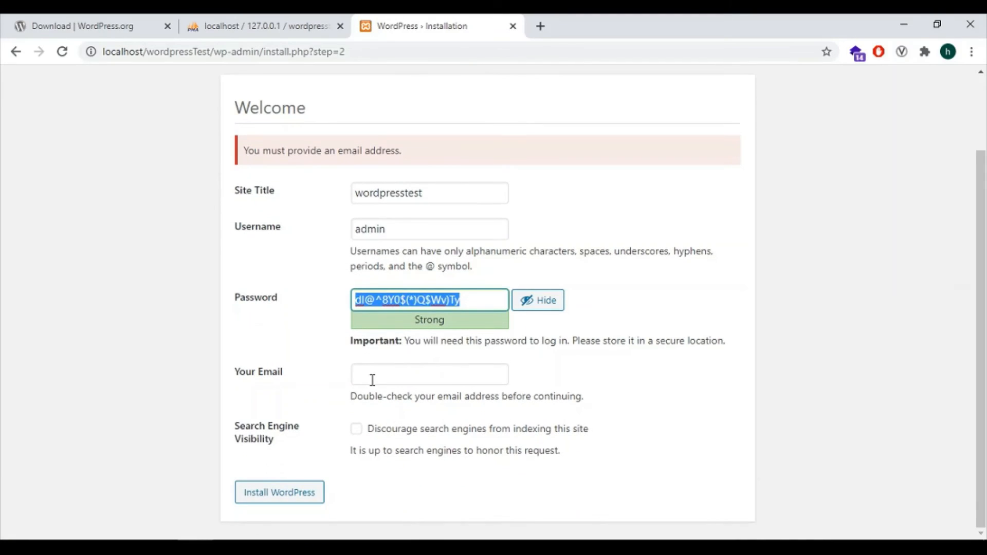
click(412, 374)
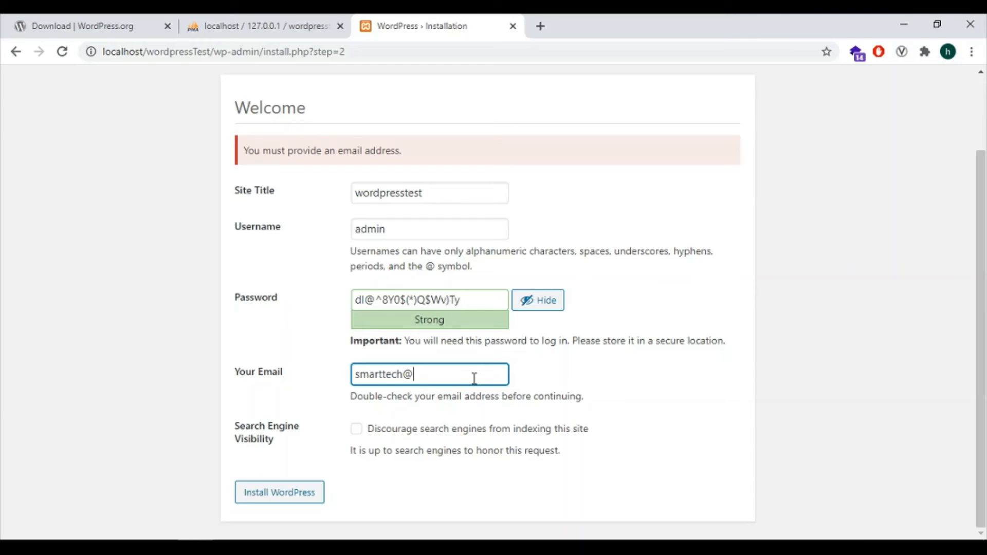
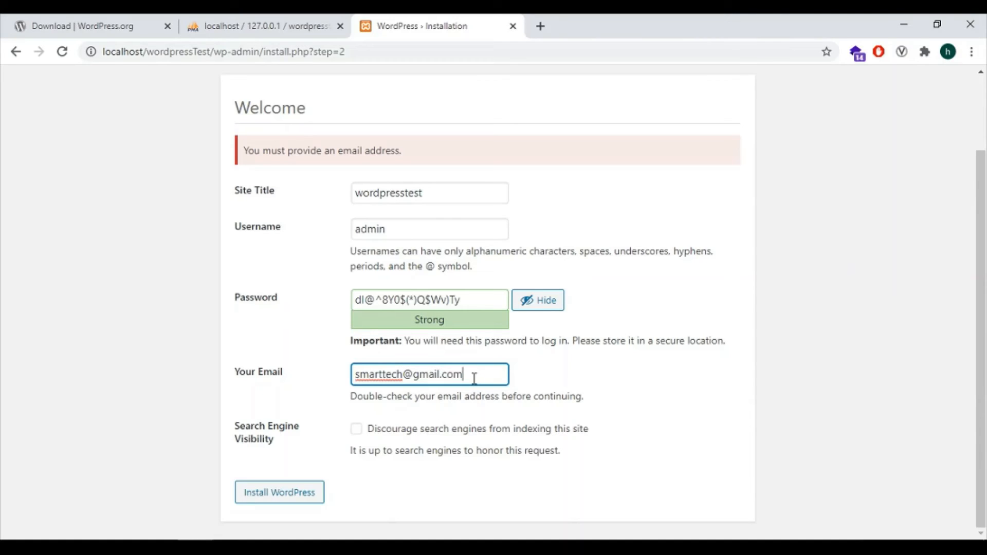
click(278, 493)
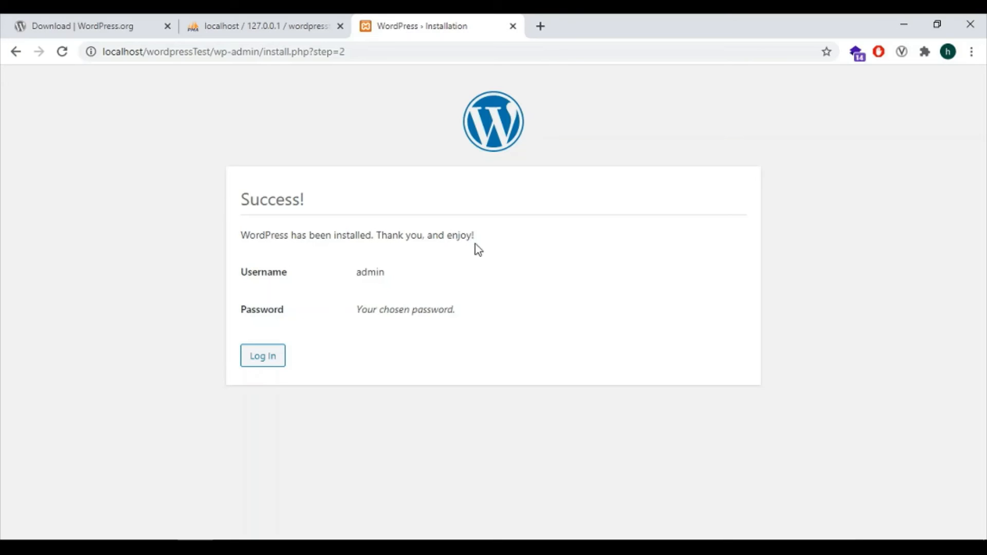
Go from the Success! screen to the wordpresstest login page
click(263, 359)
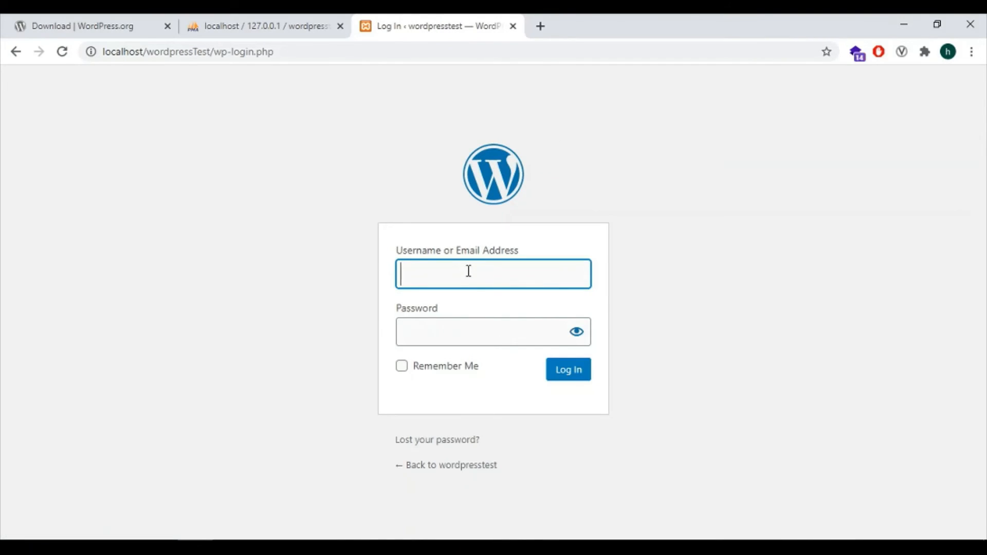
Log in with username admin and the pasted account password
text(admin)
click(452, 327)
key(ctrl+v)
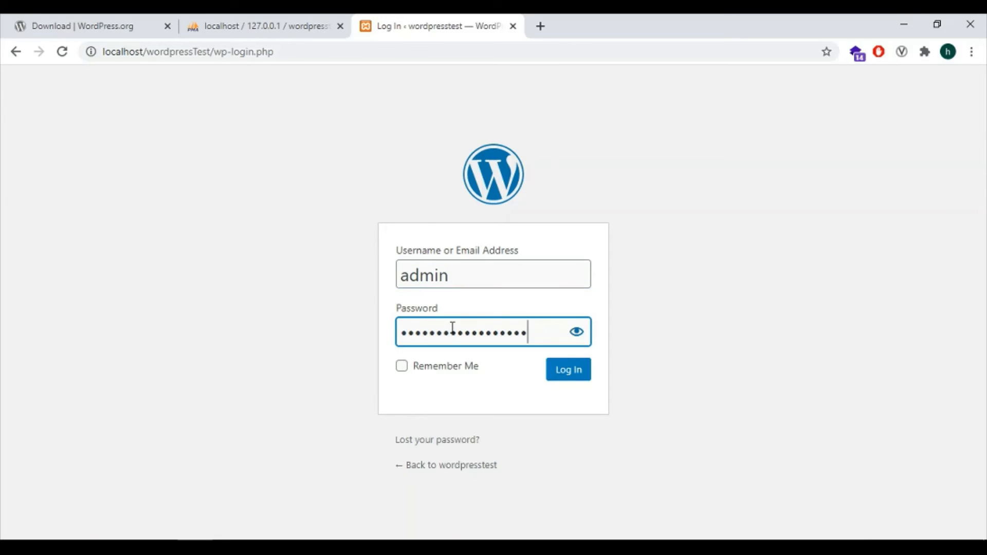
click(576, 377)
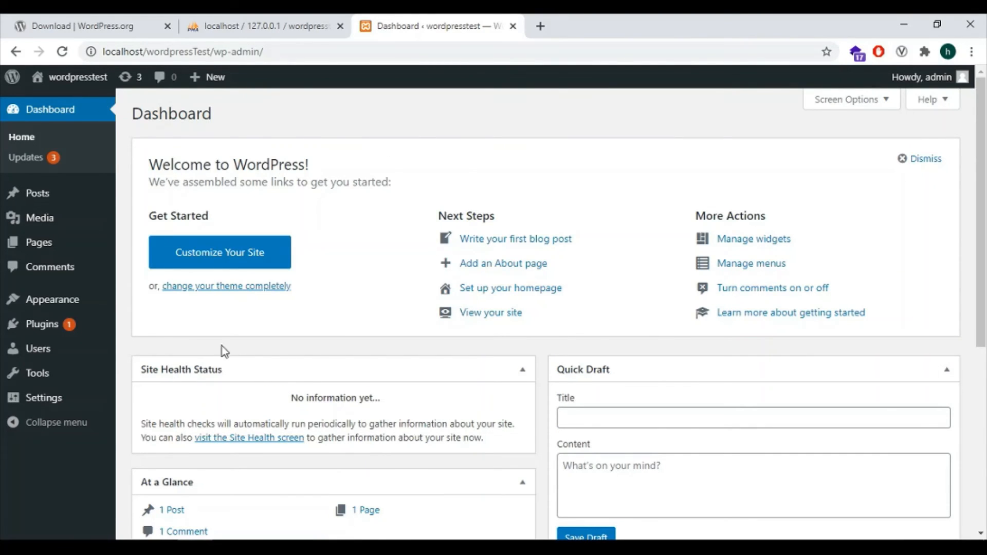
Open Visit Site from the admin-bar site menu in a background tab
scroll(138, 360, down, 4)
scroll(139, 356, up, 4)
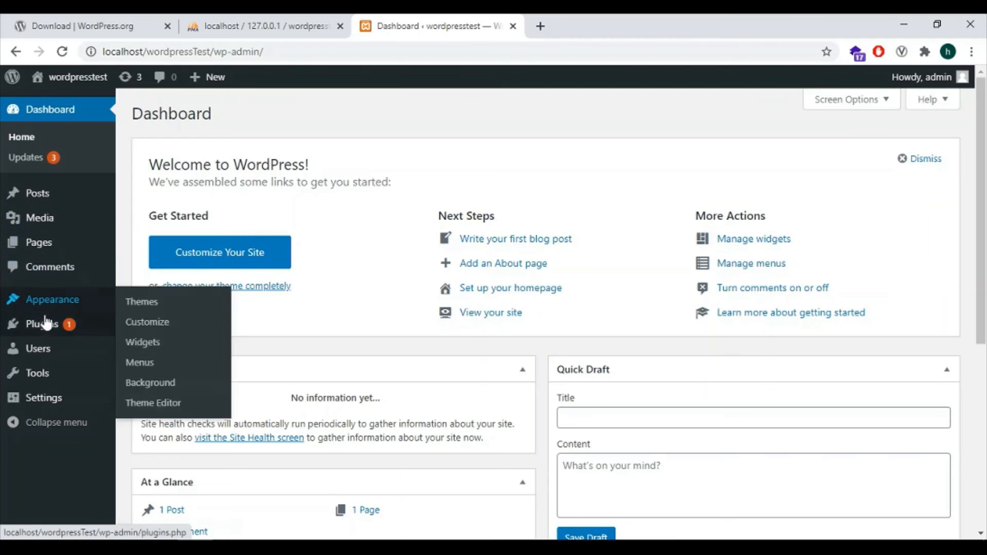
mouse_move(56, 307)
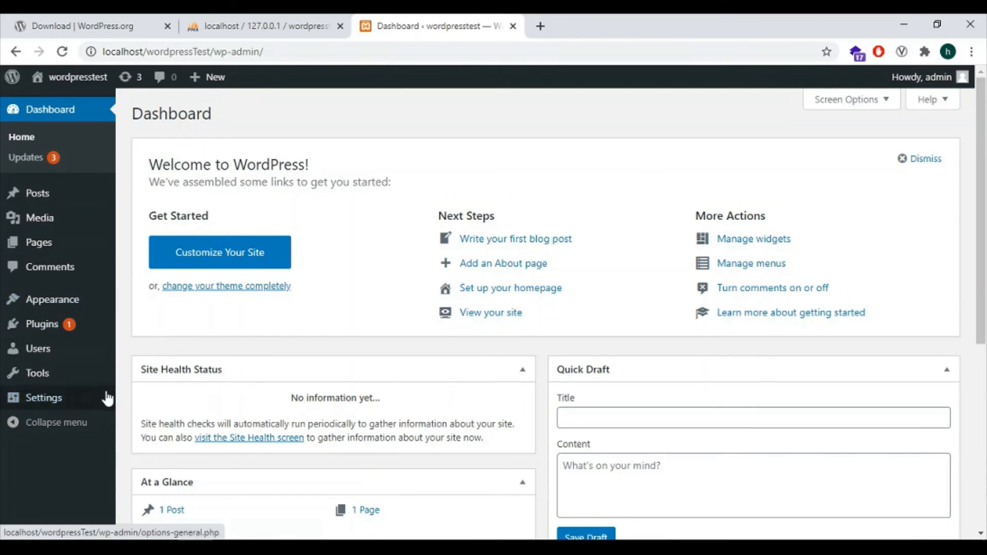
mouse_move(54, 347)
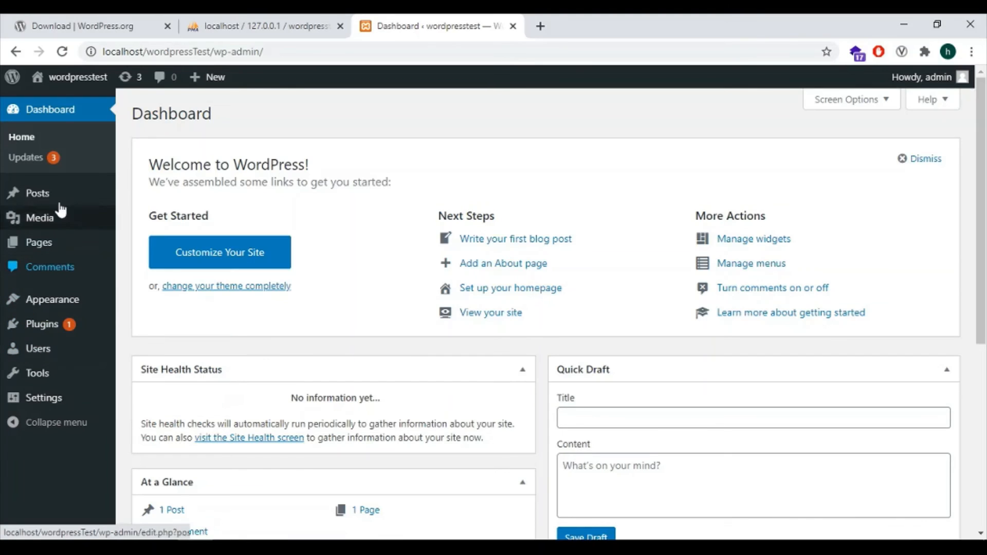
mouse_move(70, 88)
middle_click(49, 100)
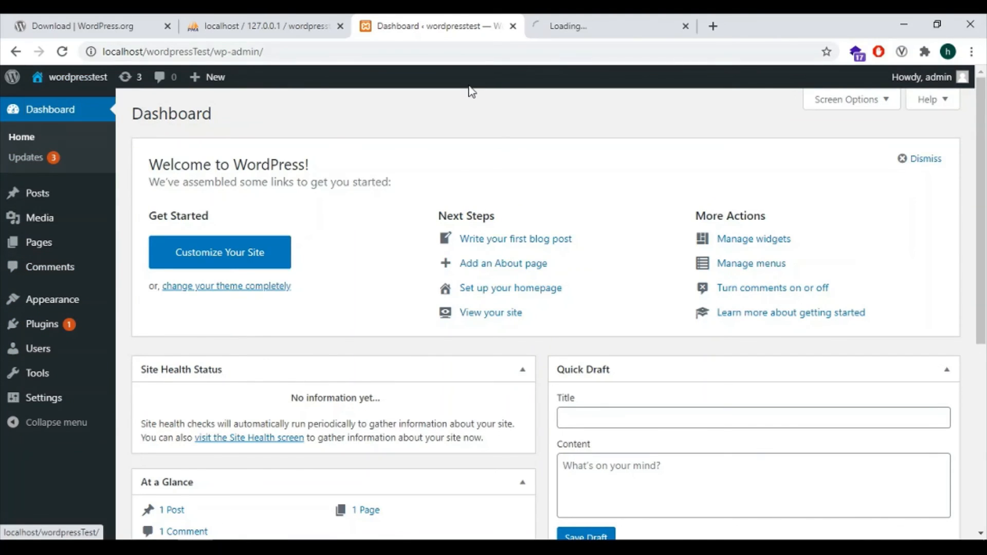
Scroll through the wordpresstest front page with its Hello world! post, then return to the Dashboard tab
click(560, 17)
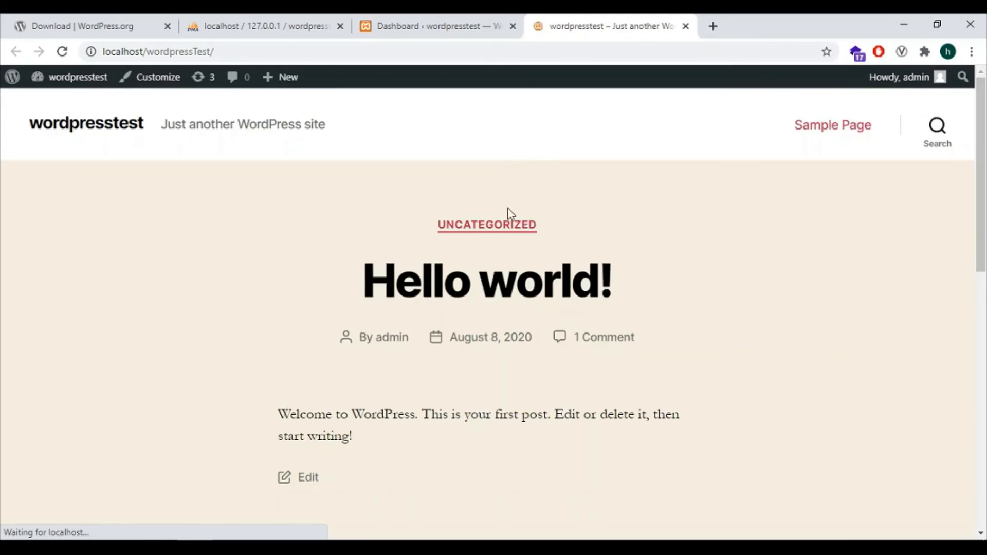
scroll(213, 297, down, 10)
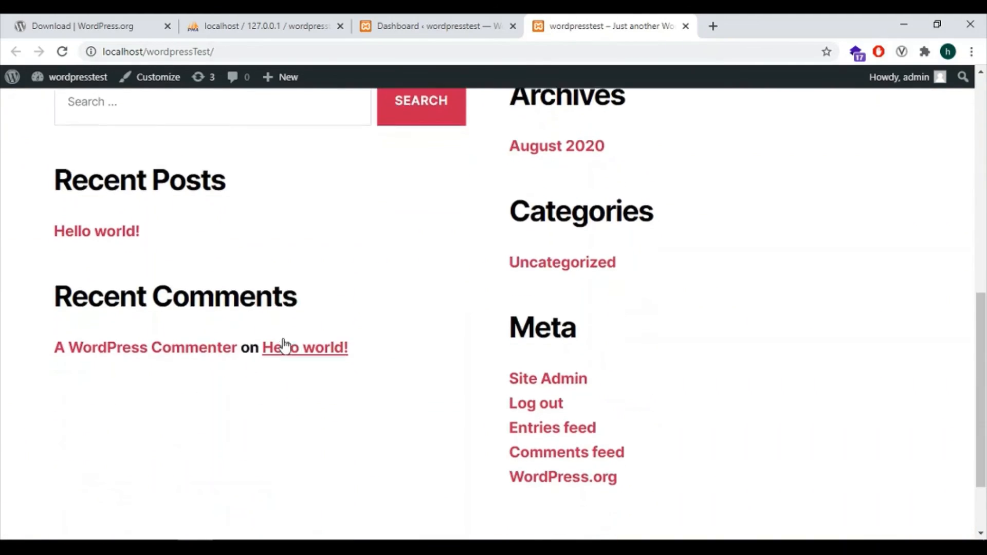
scroll(380, 413, up, 4)
scroll(380, 413, up, 7)
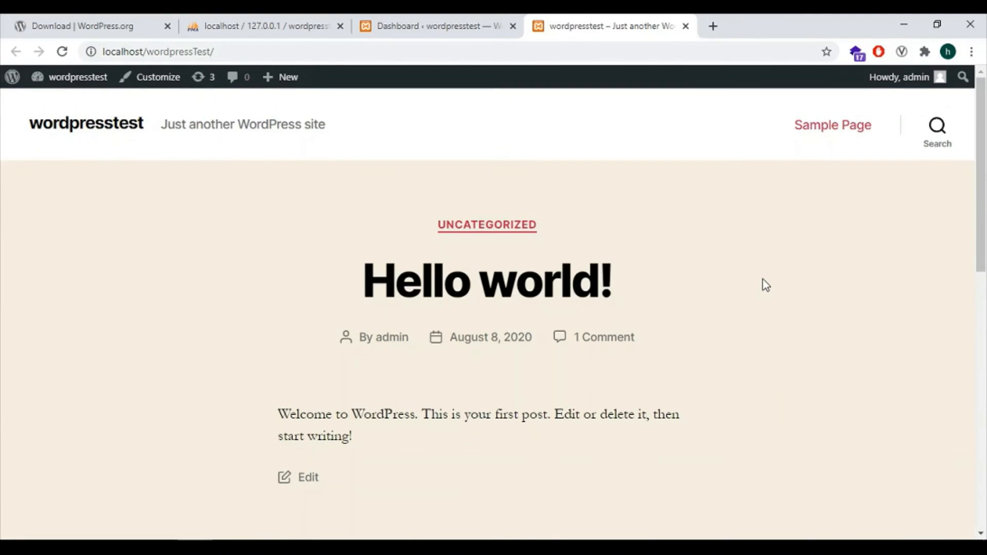
scroll(617, 288, down, 5)
scroll(355, 242, up, 6)
click(420, 23)
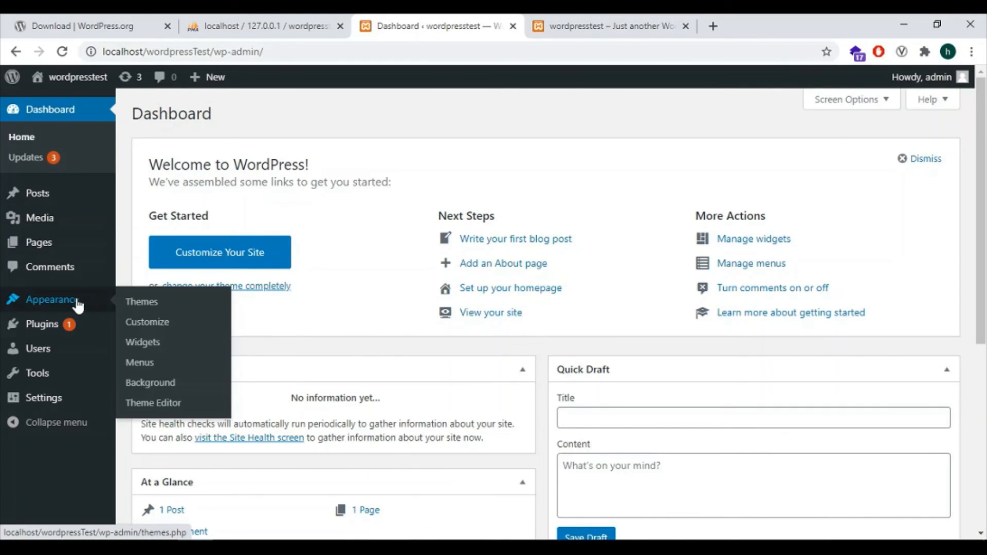
Open Appearance > Themes and look over Twenty Twenty, Twenty Nineteen and Twenty Seventeen
click(147, 308)
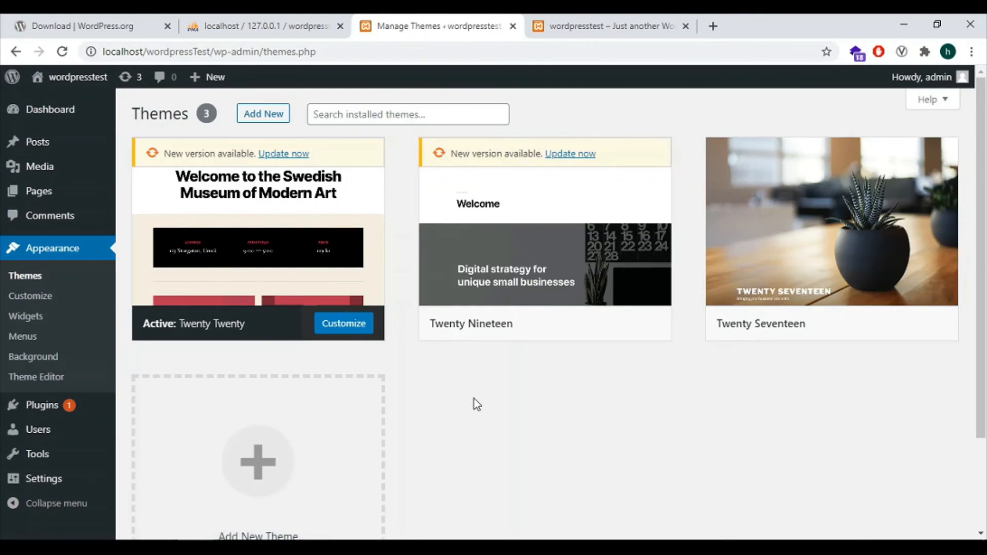
scroll(474, 399, down, 2)
scroll(475, 406, up, 2)
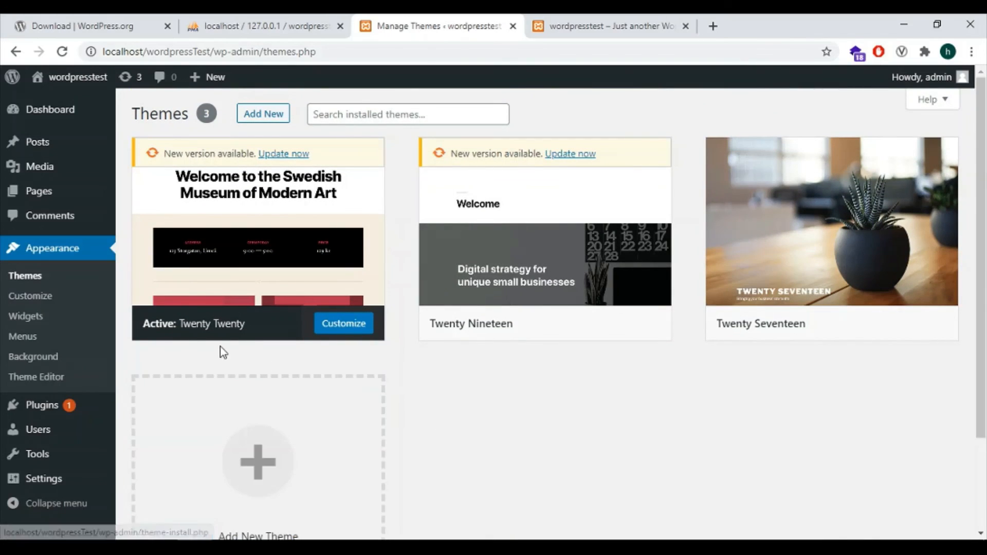
mouse_move(597, 224)
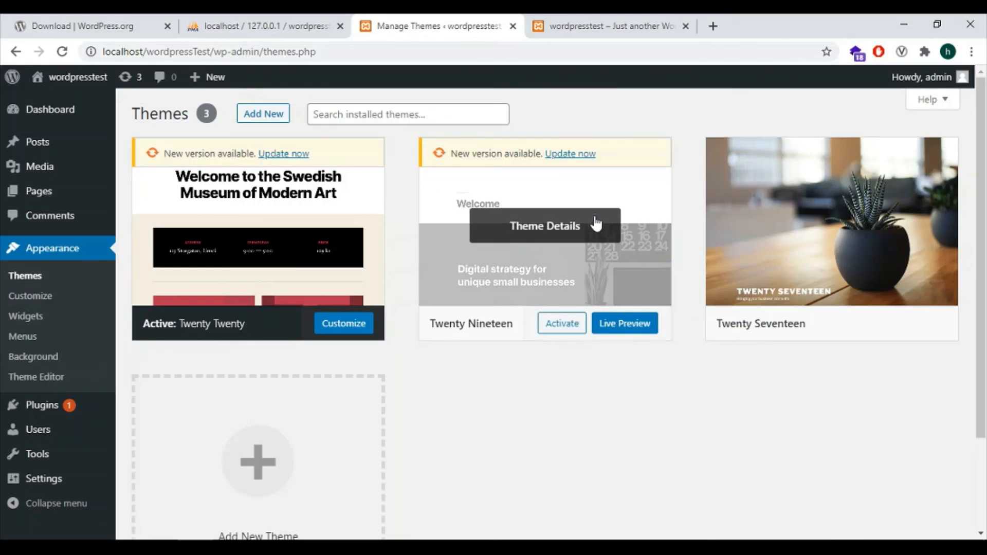
scroll(395, 375, down, 3)
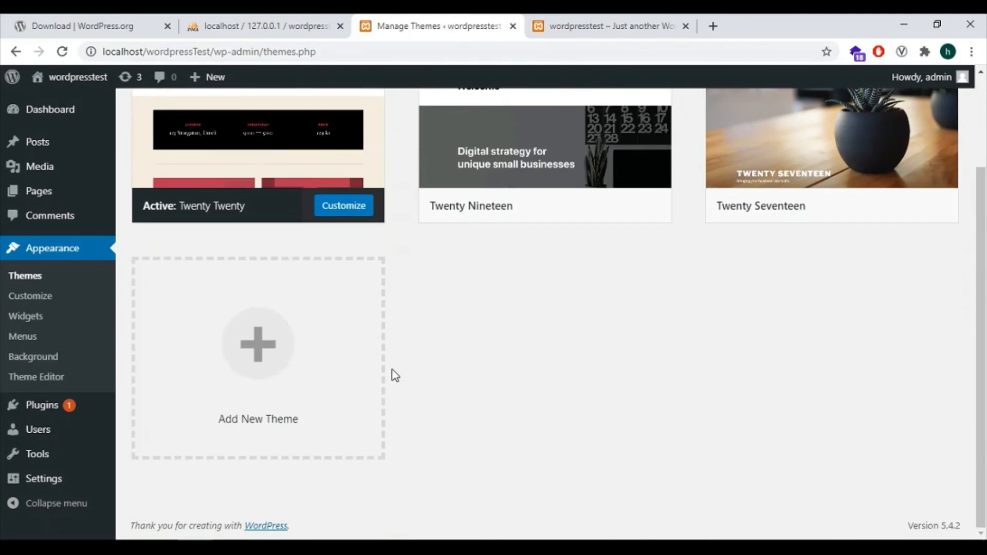
scroll(439, 387, up, 3)
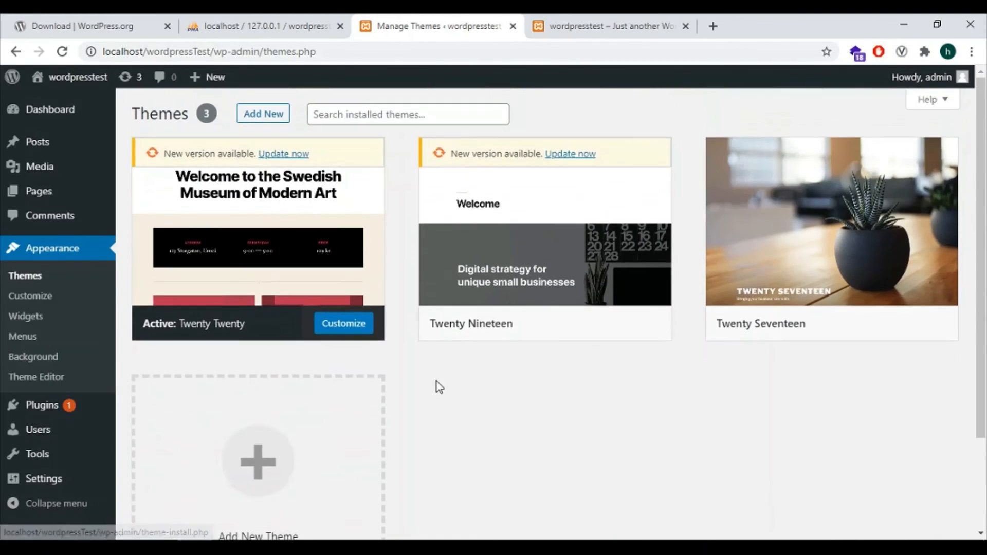
Browse All Pages, All Posts and All Users, then scroll the live front-page tab again
mouse_move(43, 196)
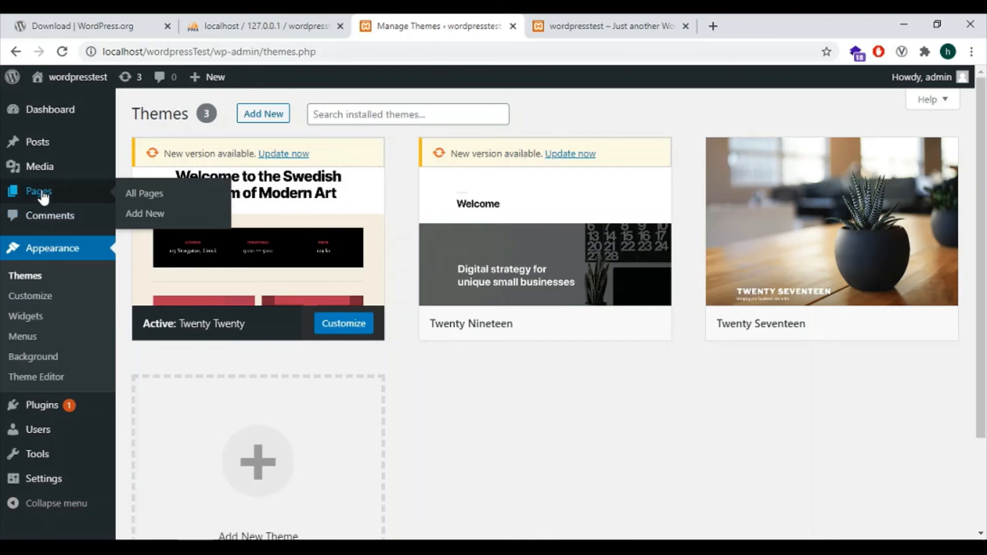
click(148, 196)
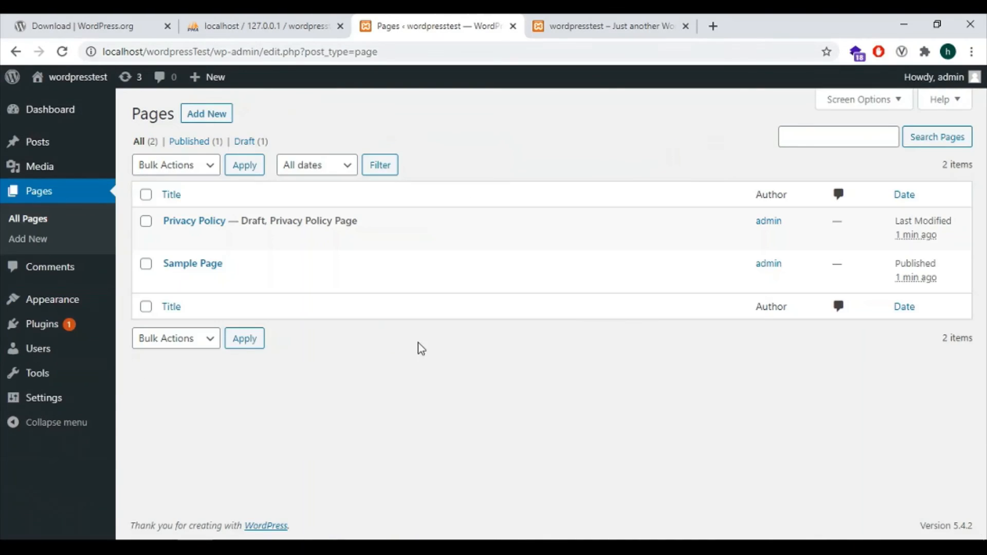
mouse_move(53, 174)
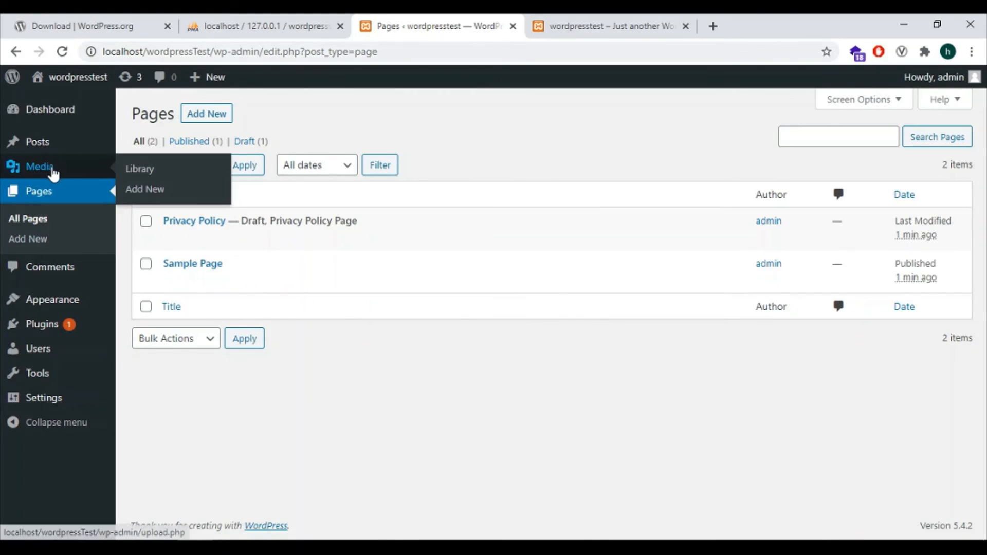
mouse_move(33, 145)
click(137, 144)
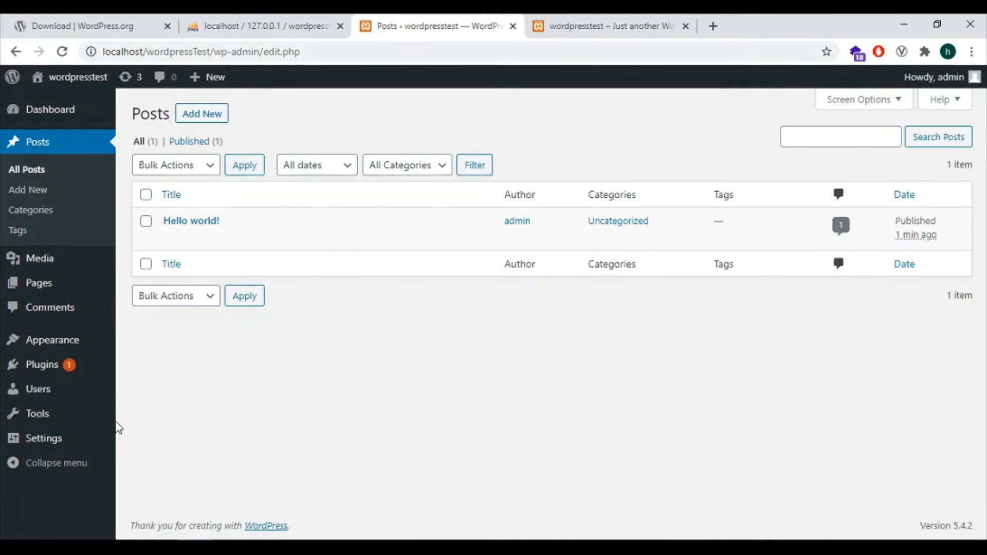
mouse_move(46, 341)
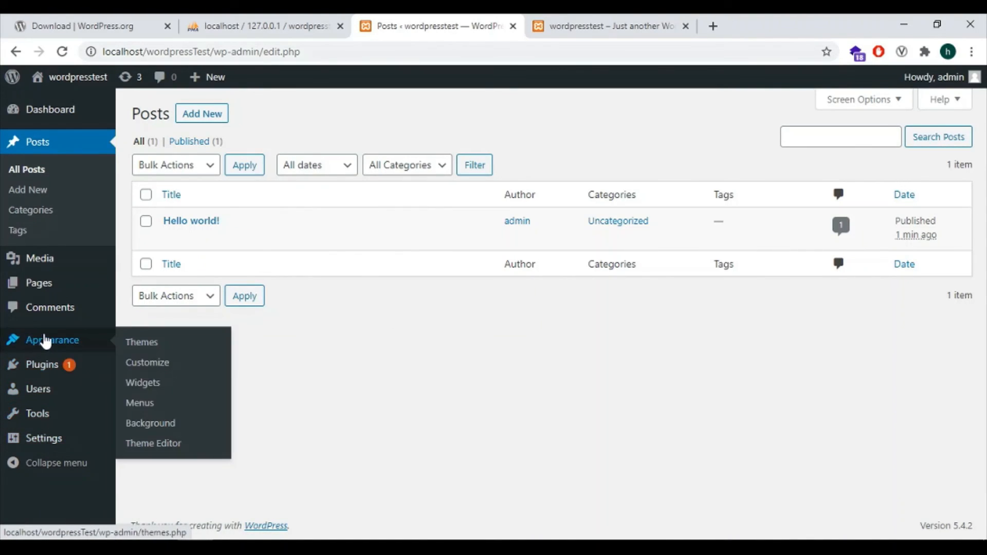
mouse_move(43, 399)
click(127, 394)
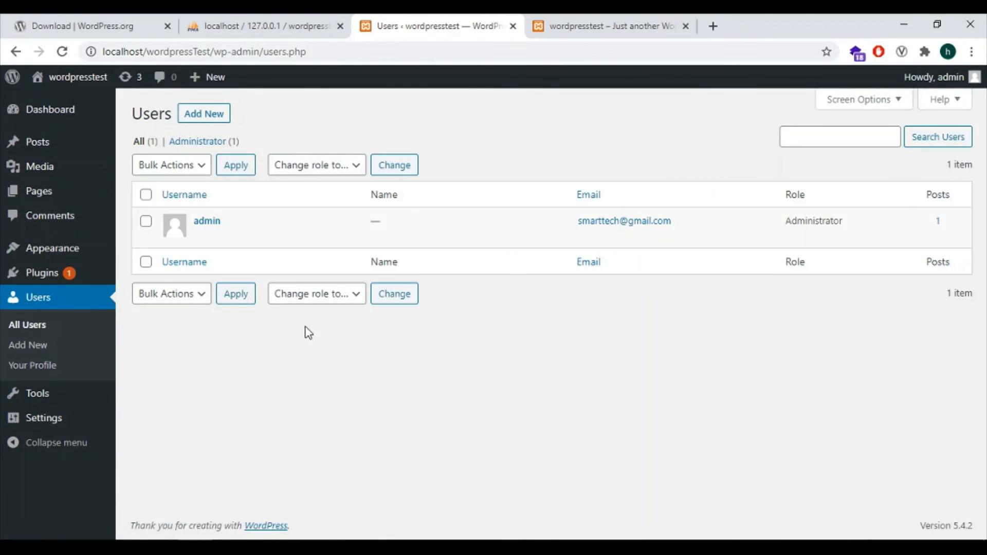
click(633, 32)
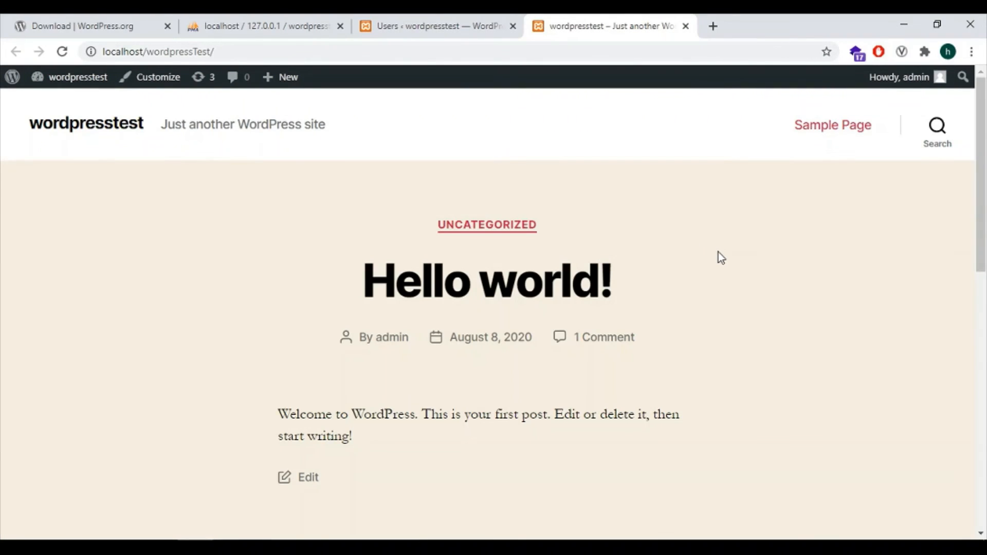
scroll(718, 253, down, 4)
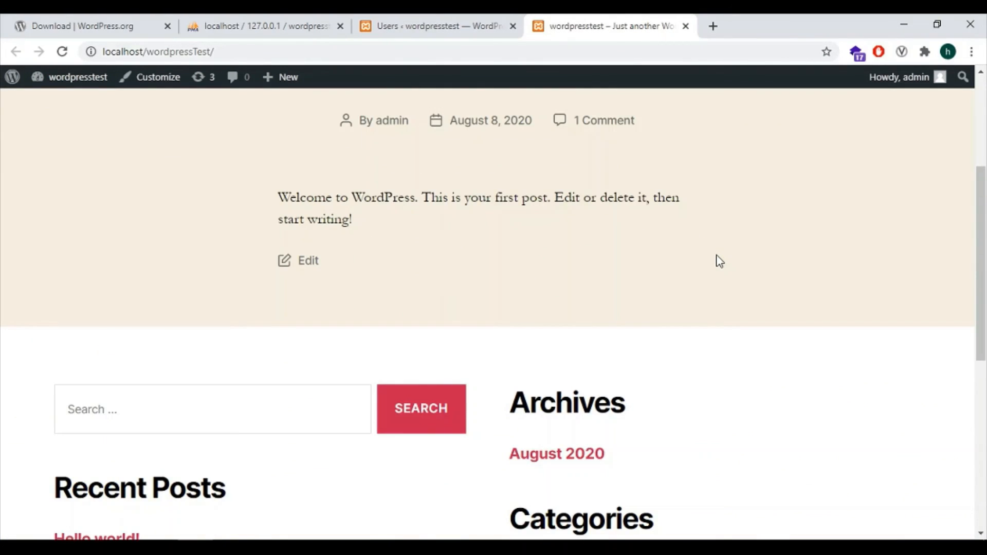